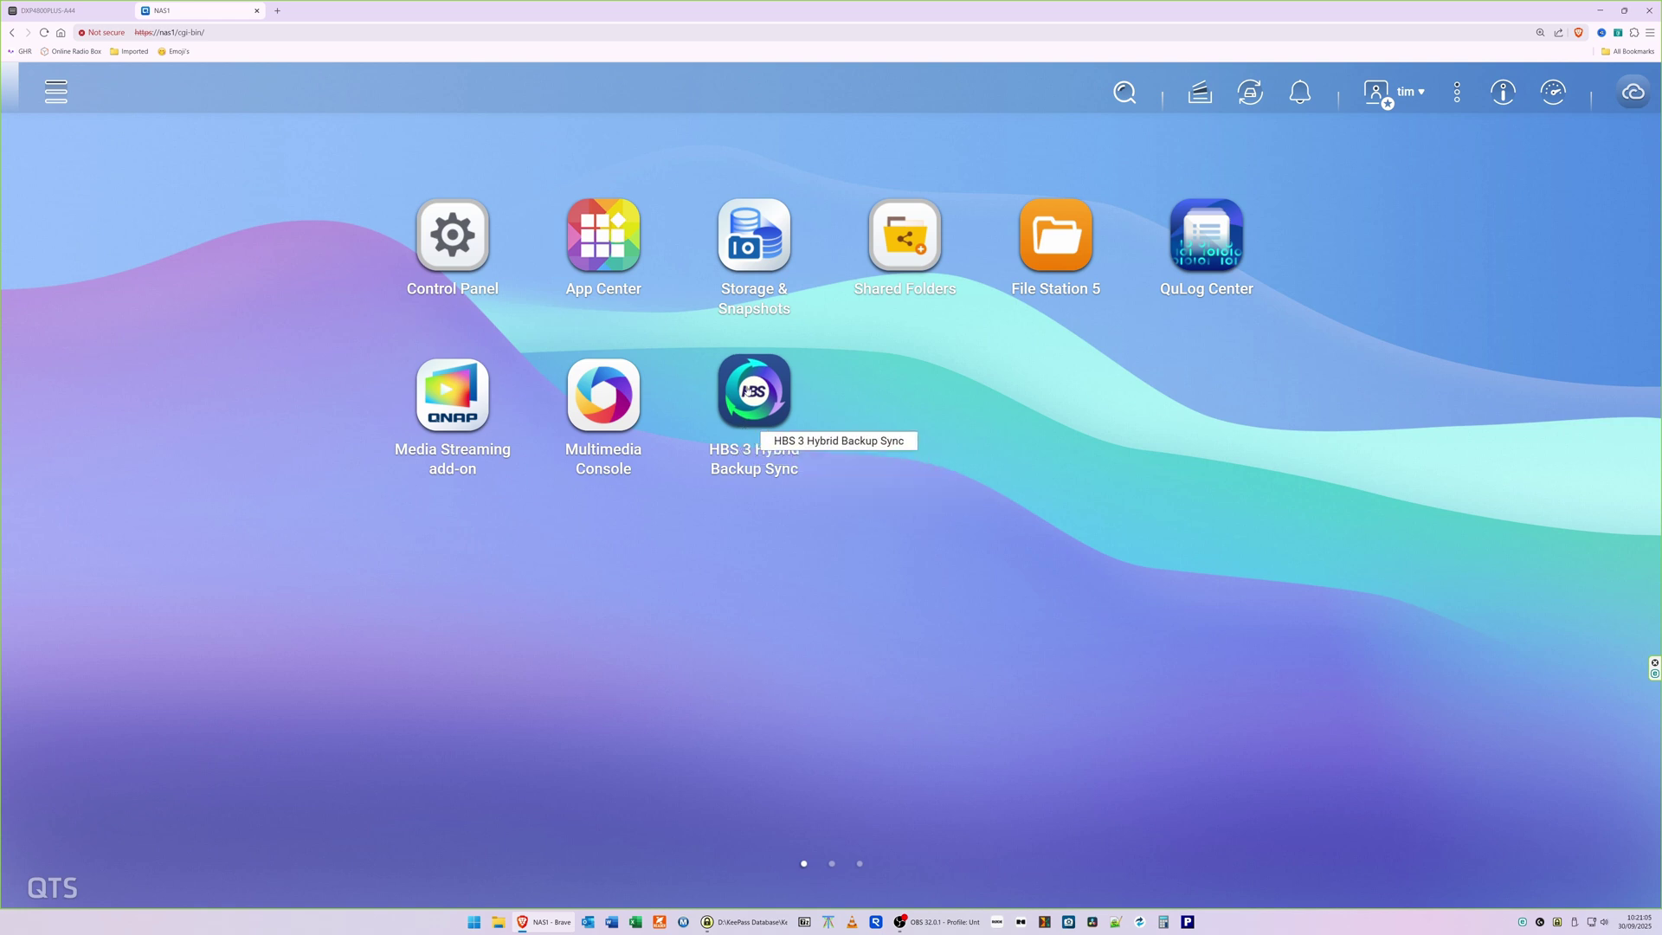
left_click(758, 387)
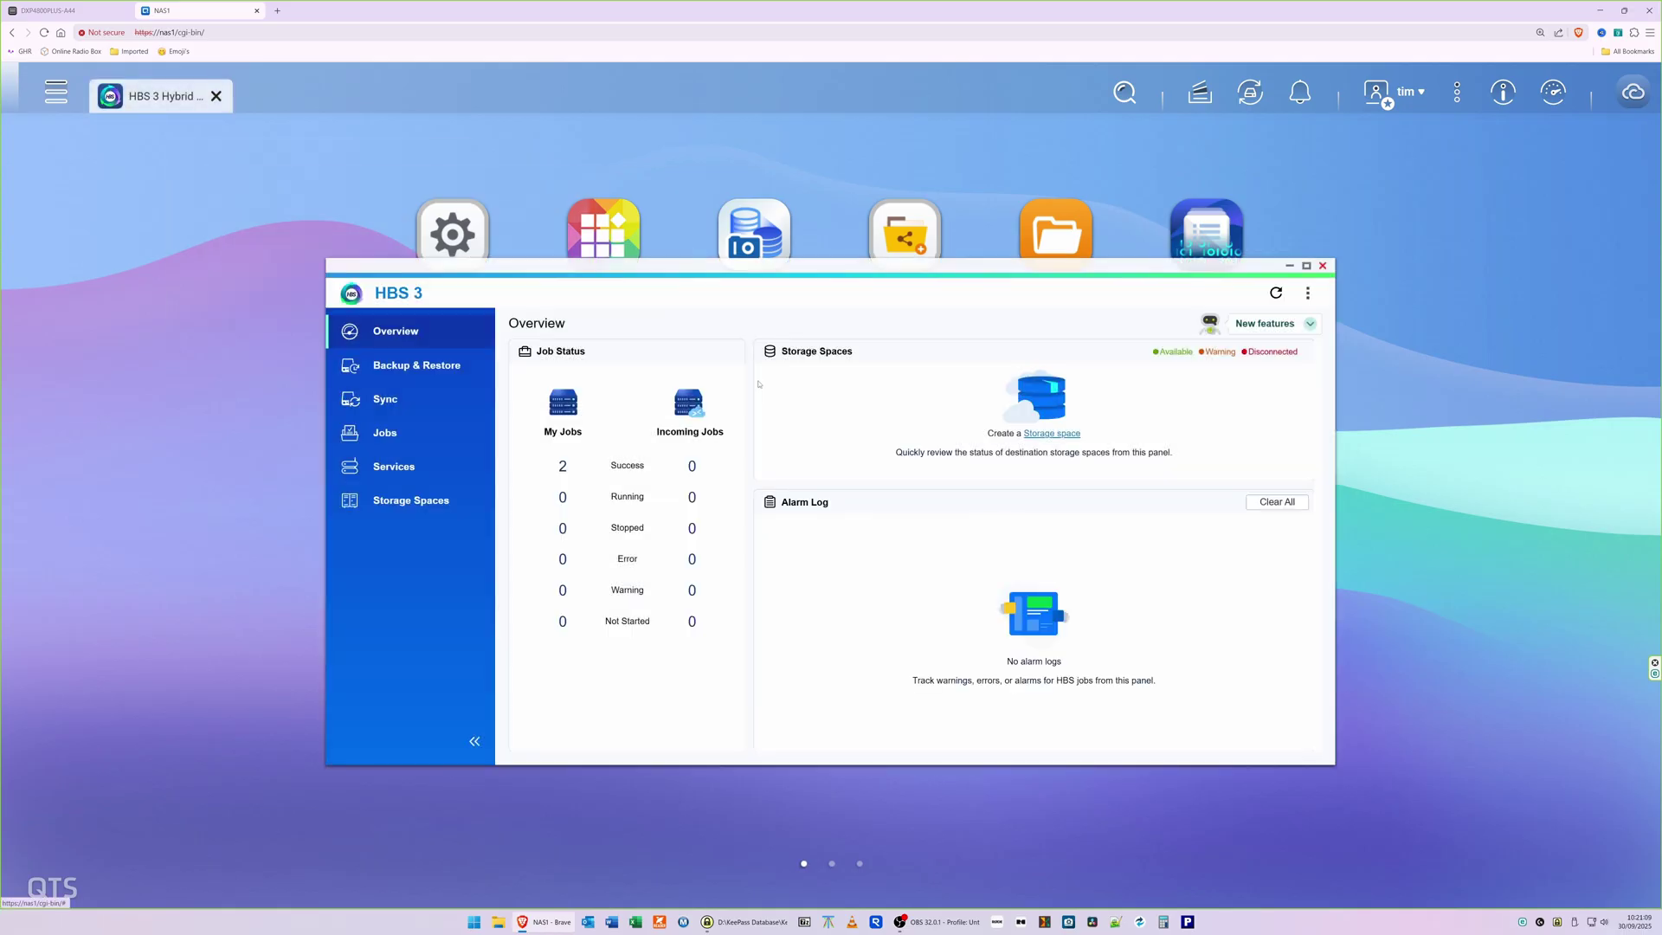
left_click(392, 469)
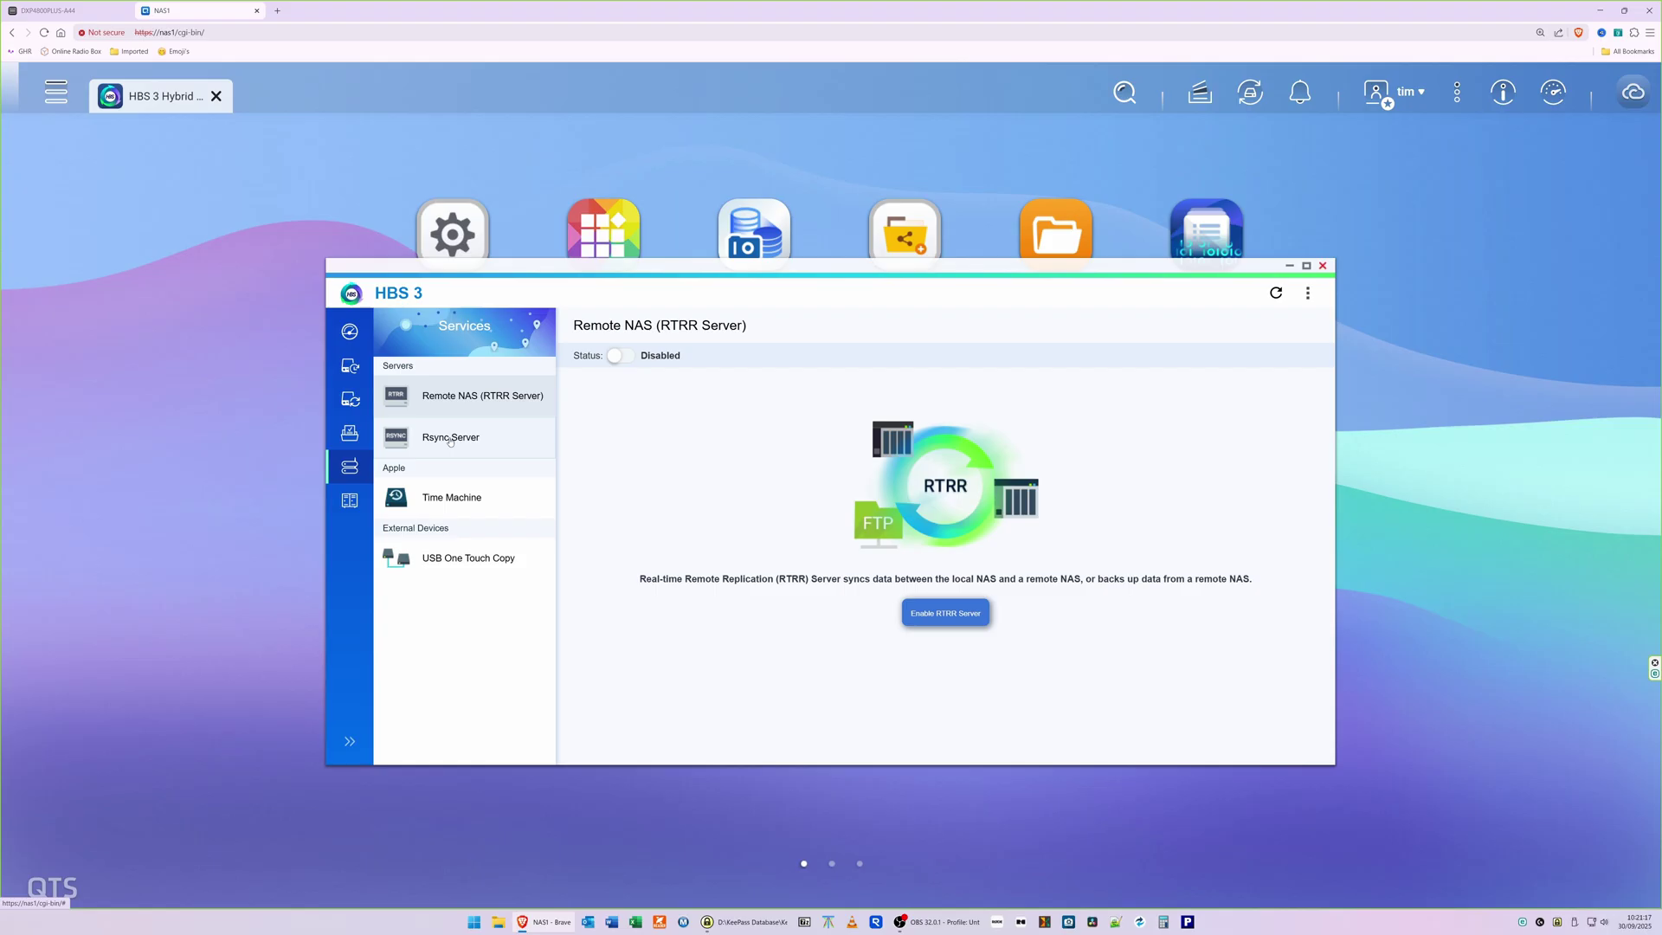
left_click(450, 438)
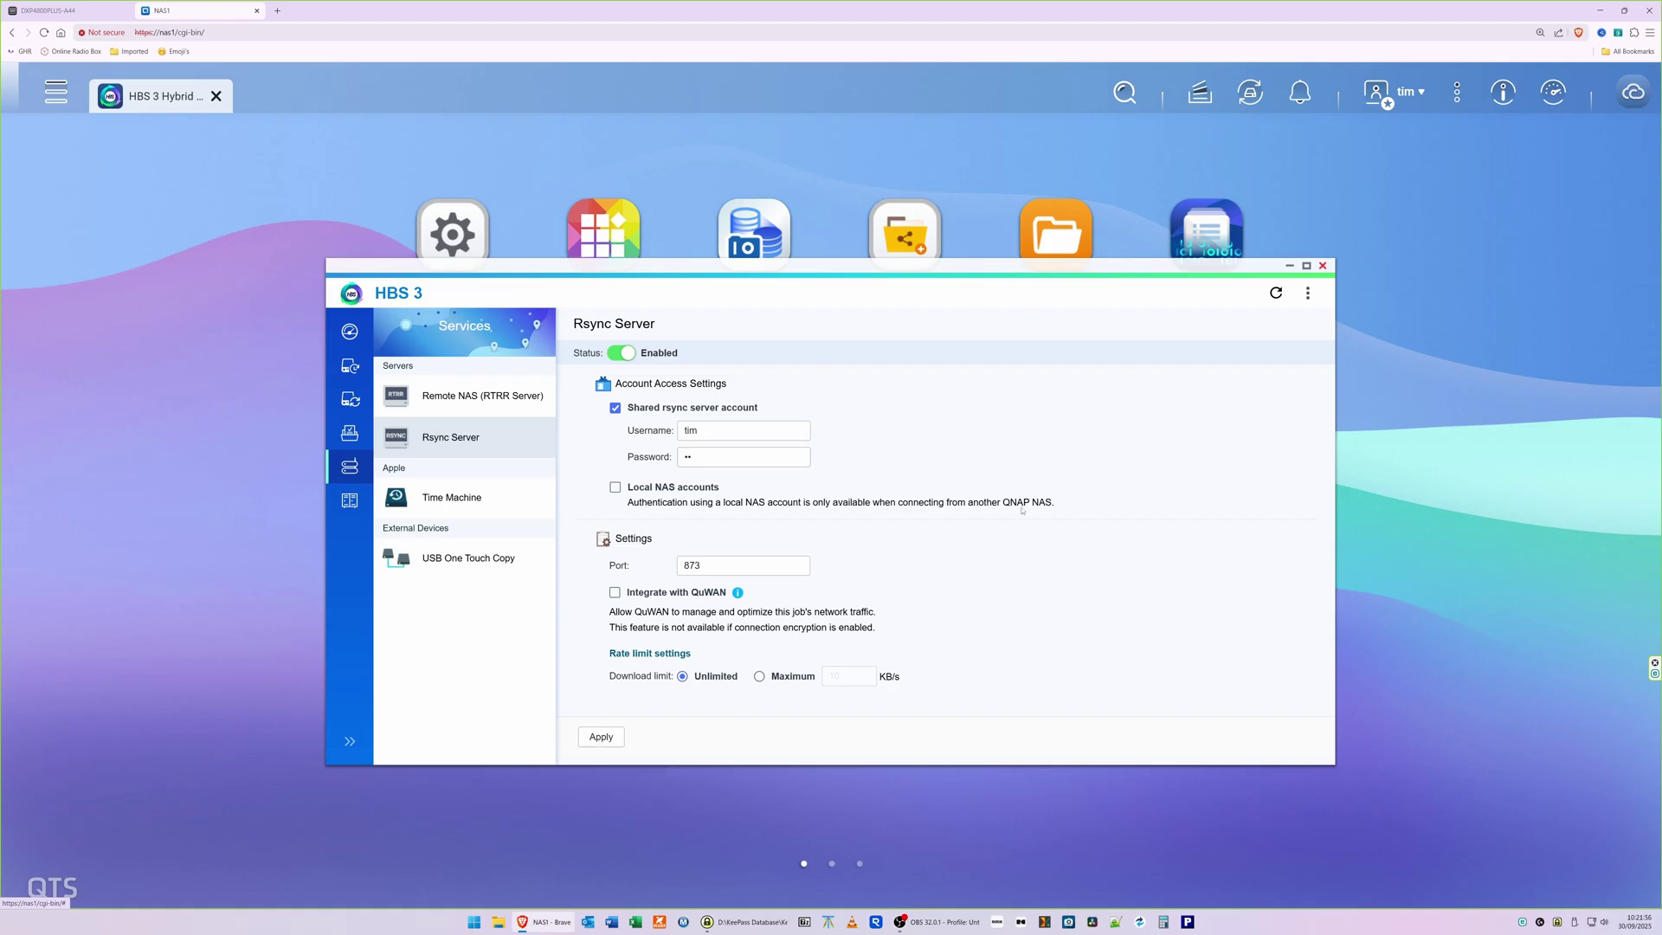
left_click(1323, 267)
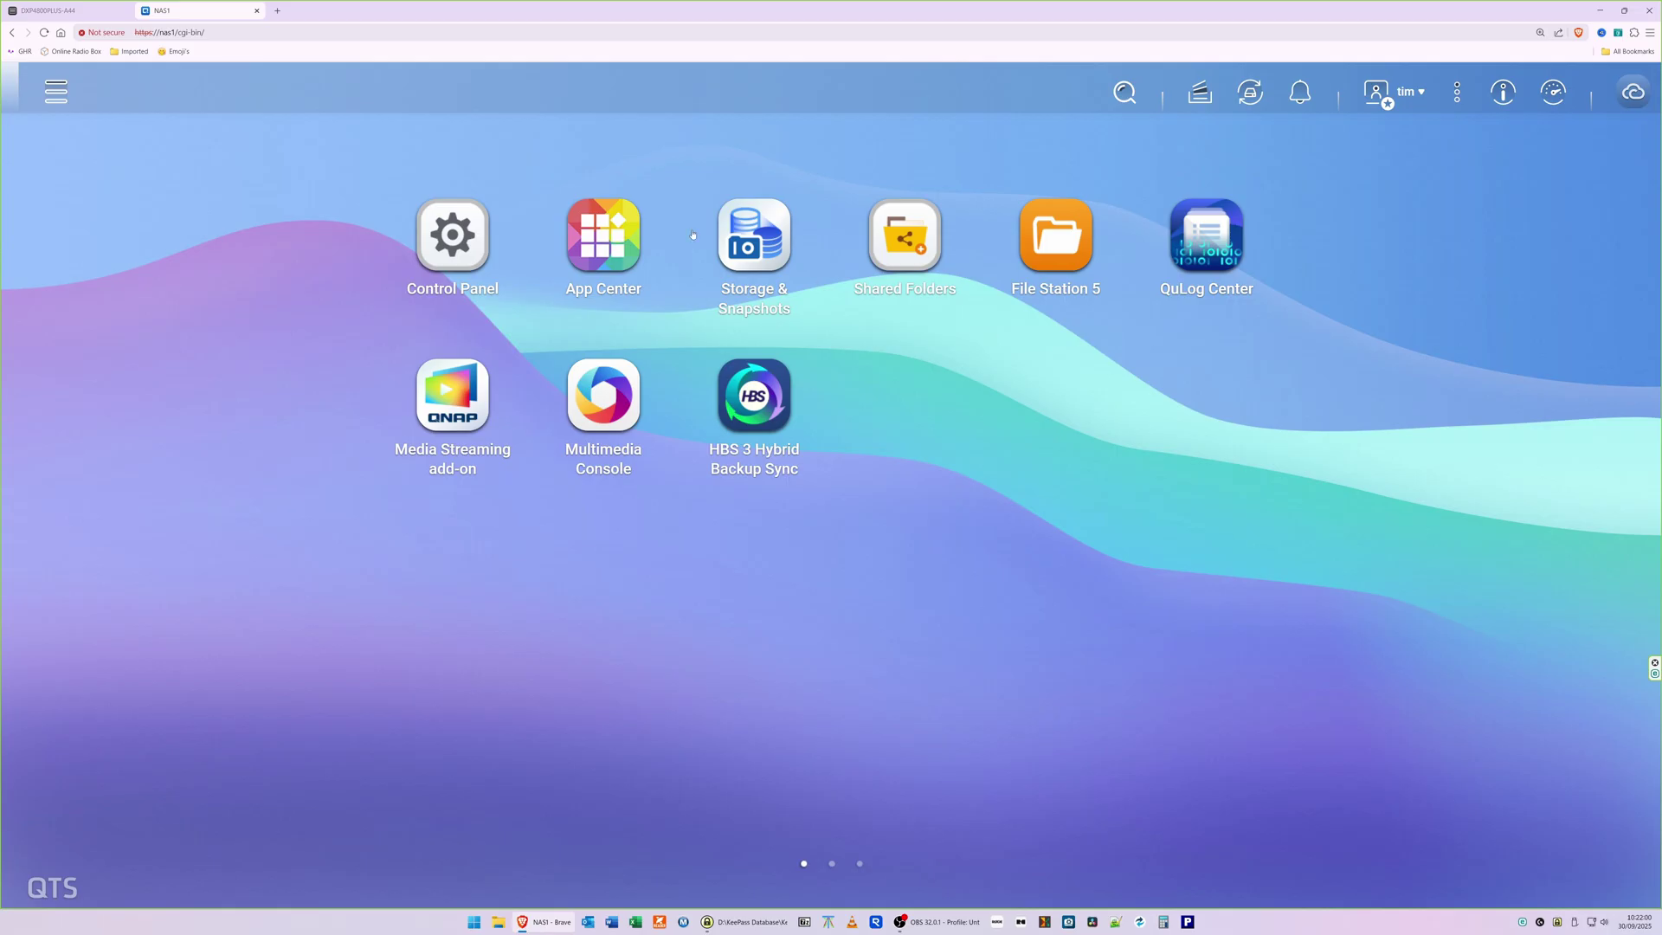
Switch to the UGREEN NAS and search its App Center for "backup", closing the App Center when done.
left_click(79, 14)
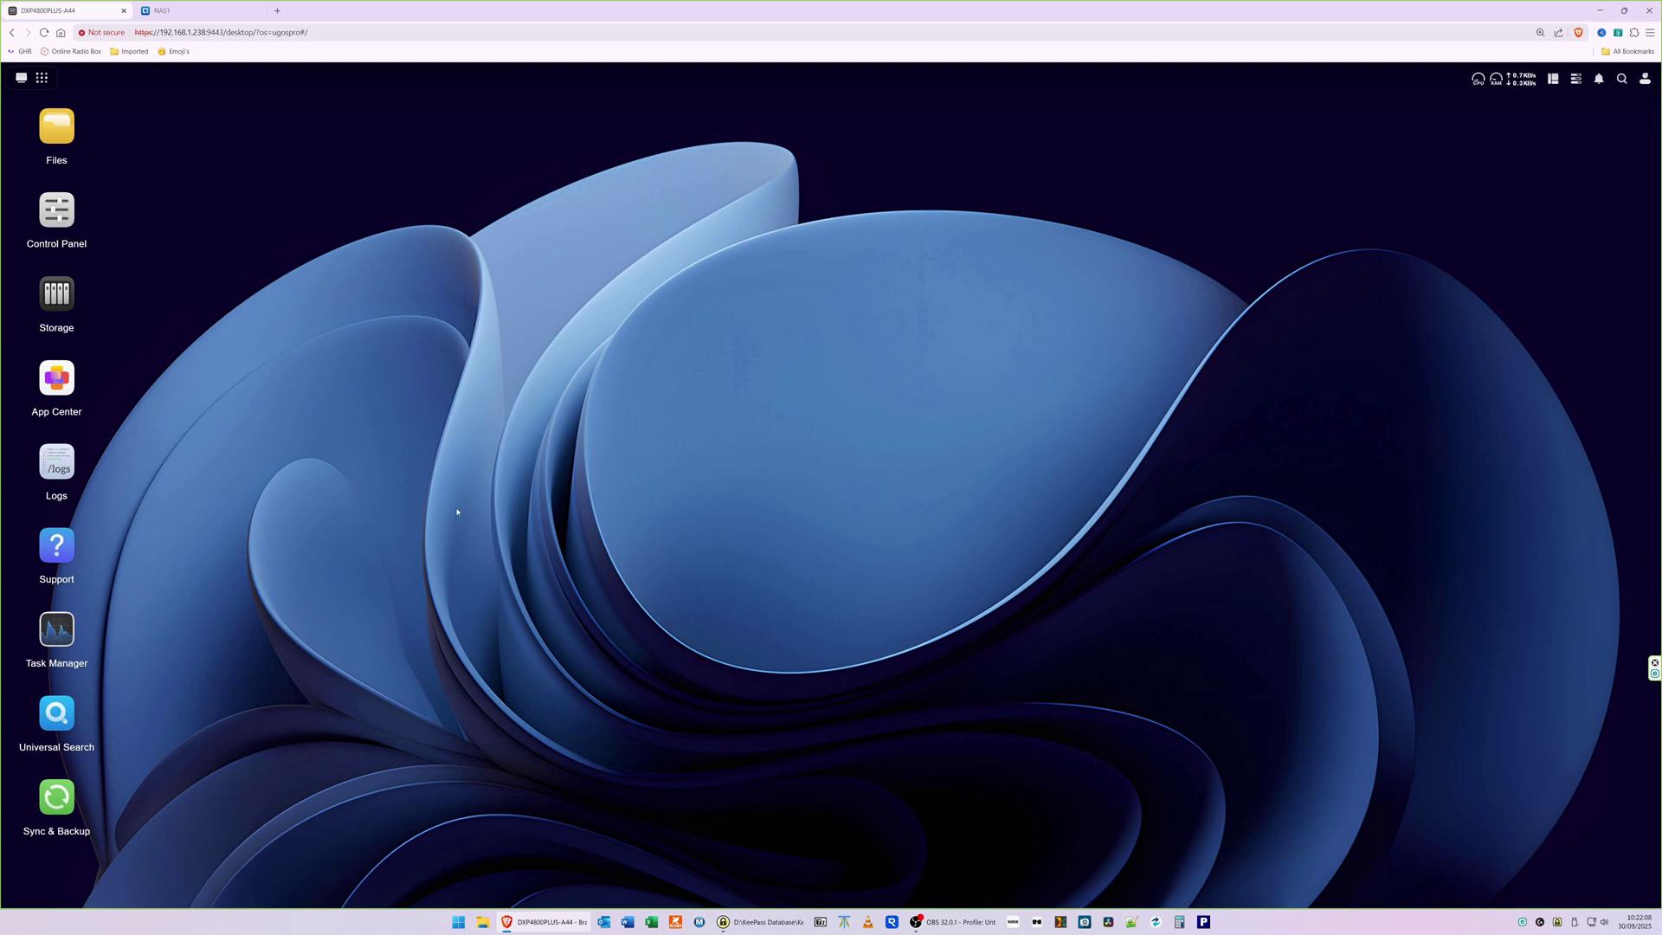
left_click(74, 381)
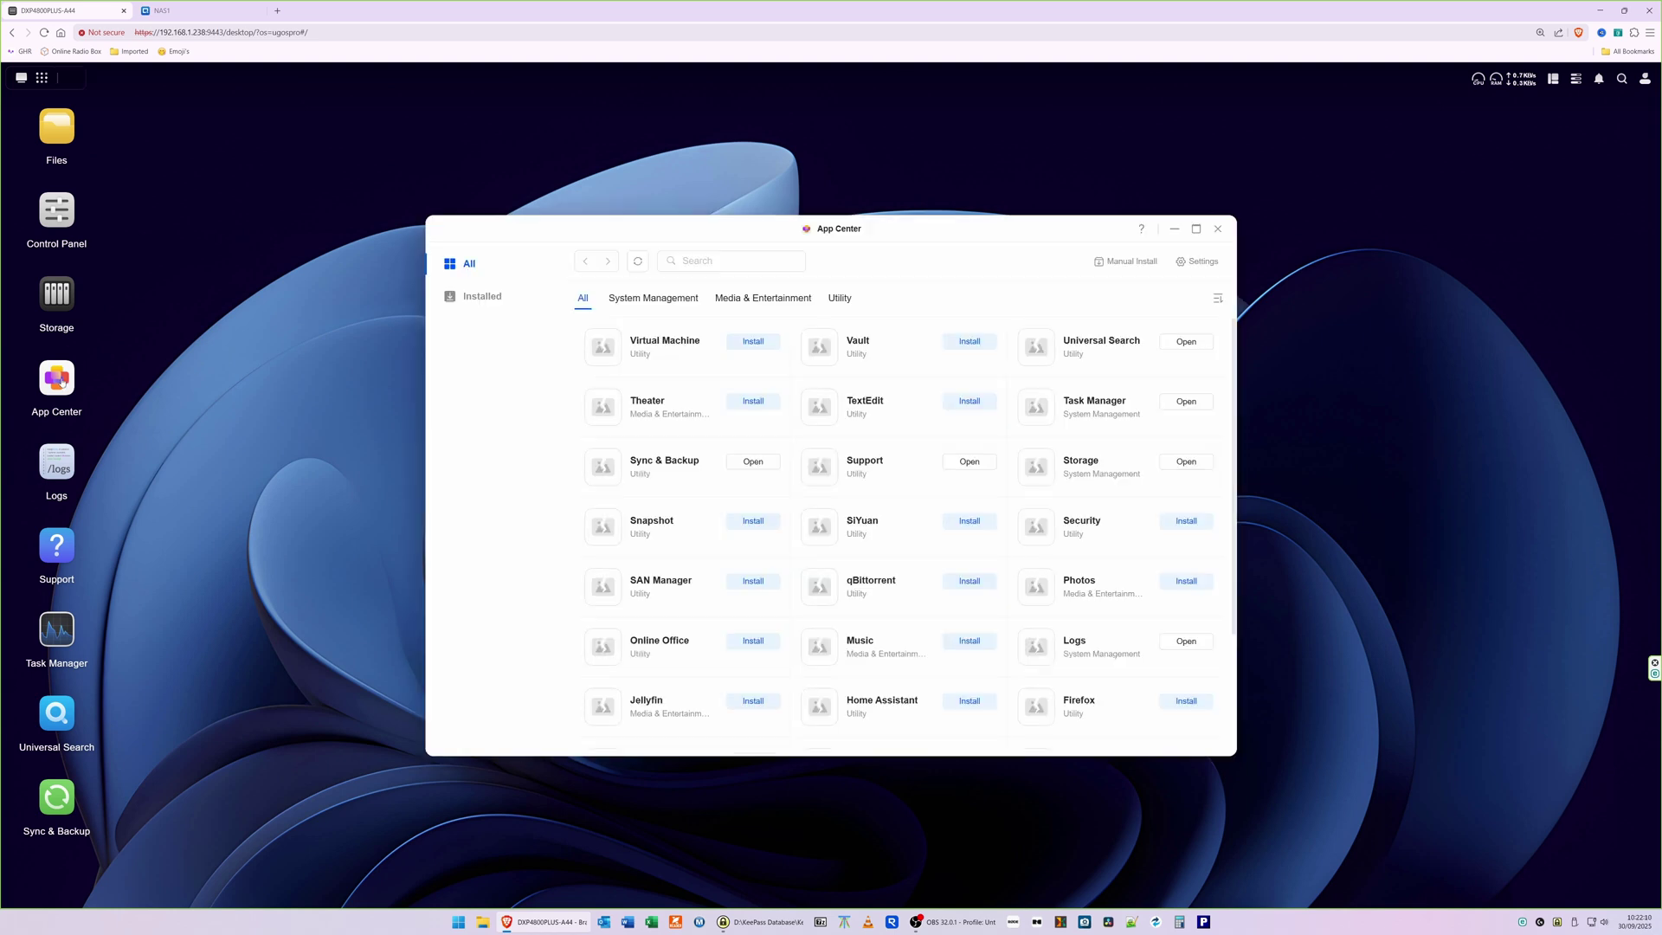
left_click(748, 261)
type("backup")
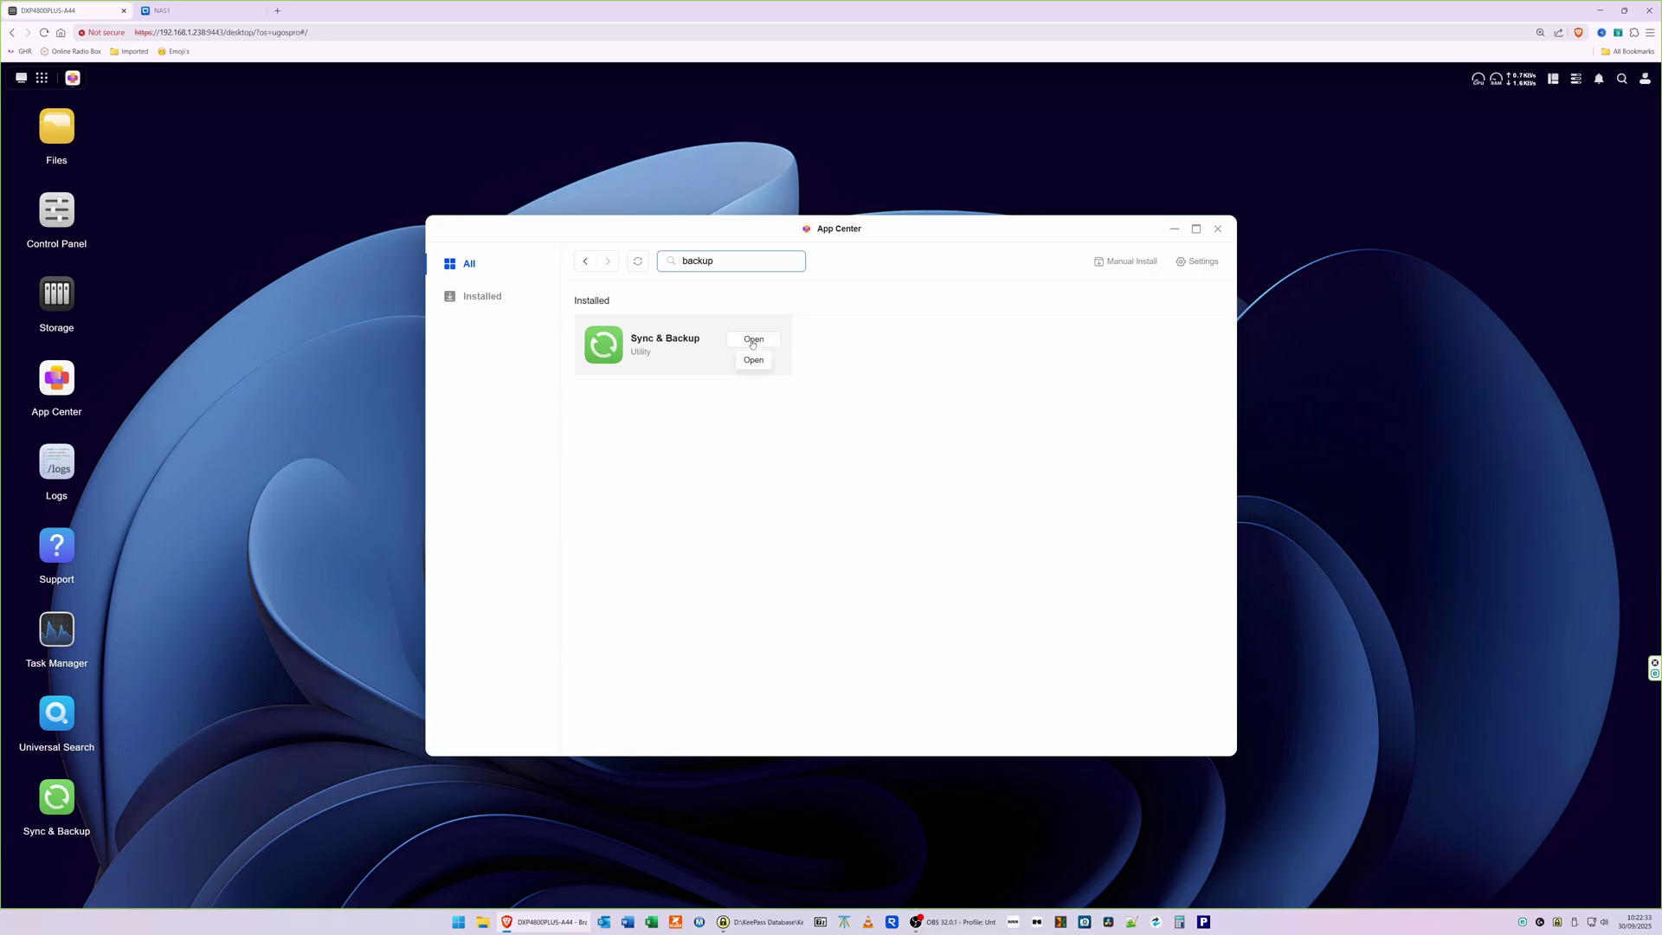
left_click(1219, 229)
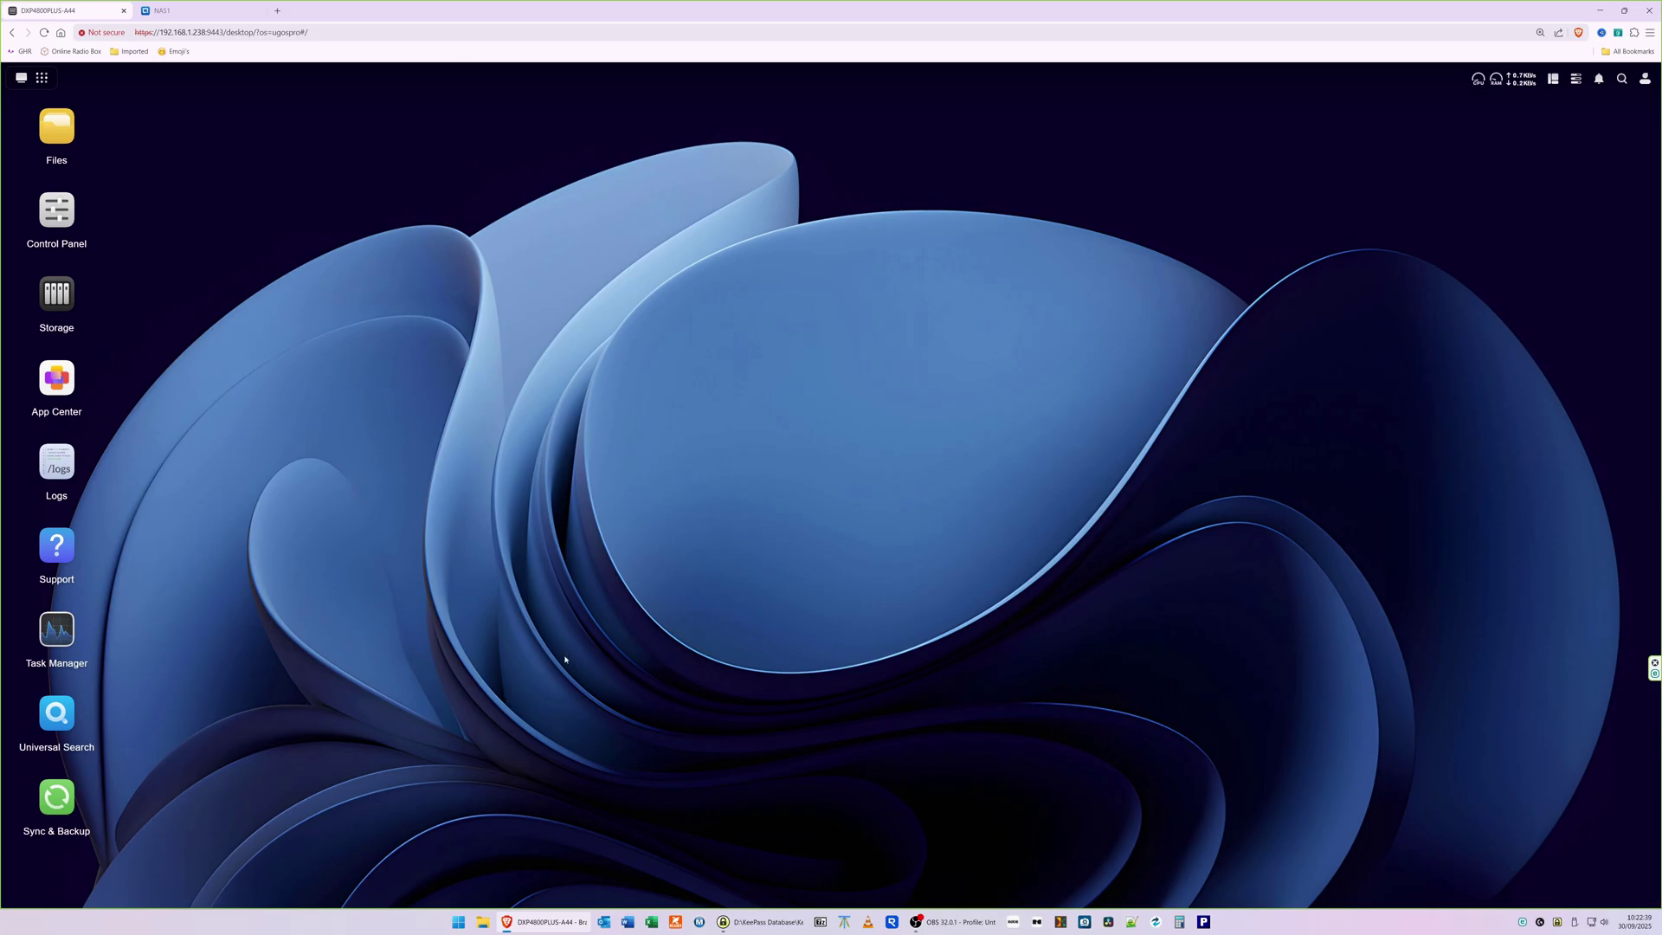
Start a new backup task in Sync & Backup, using the type Backup this UGREEN NAS.
left_click(62, 804)
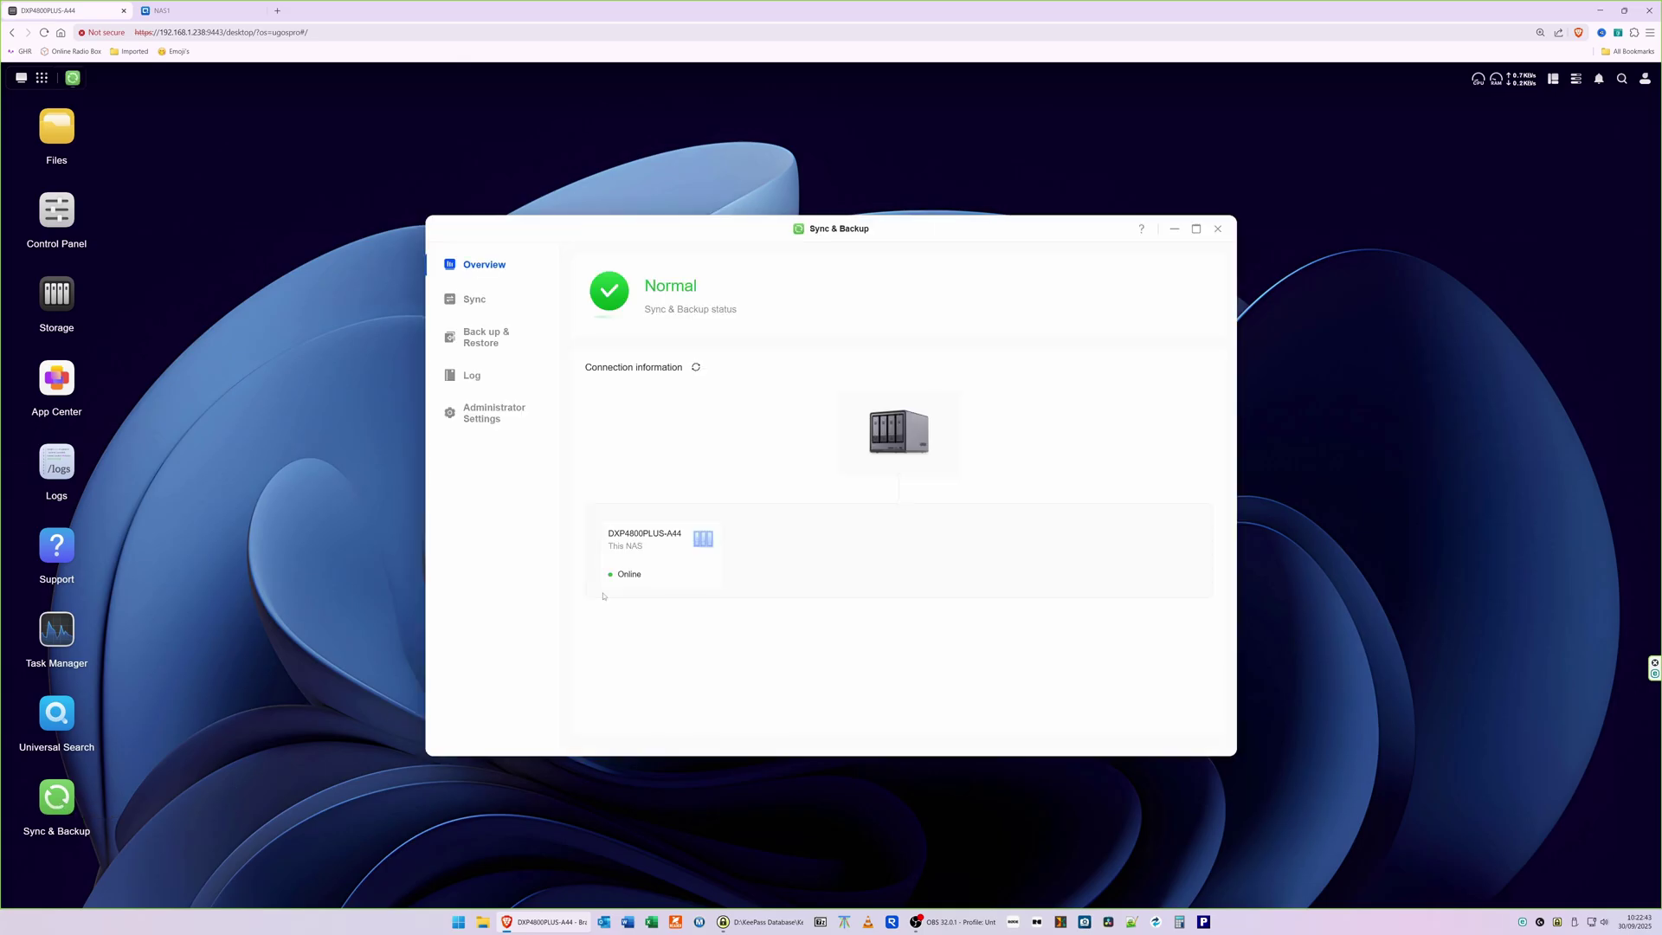
left_click(477, 301)
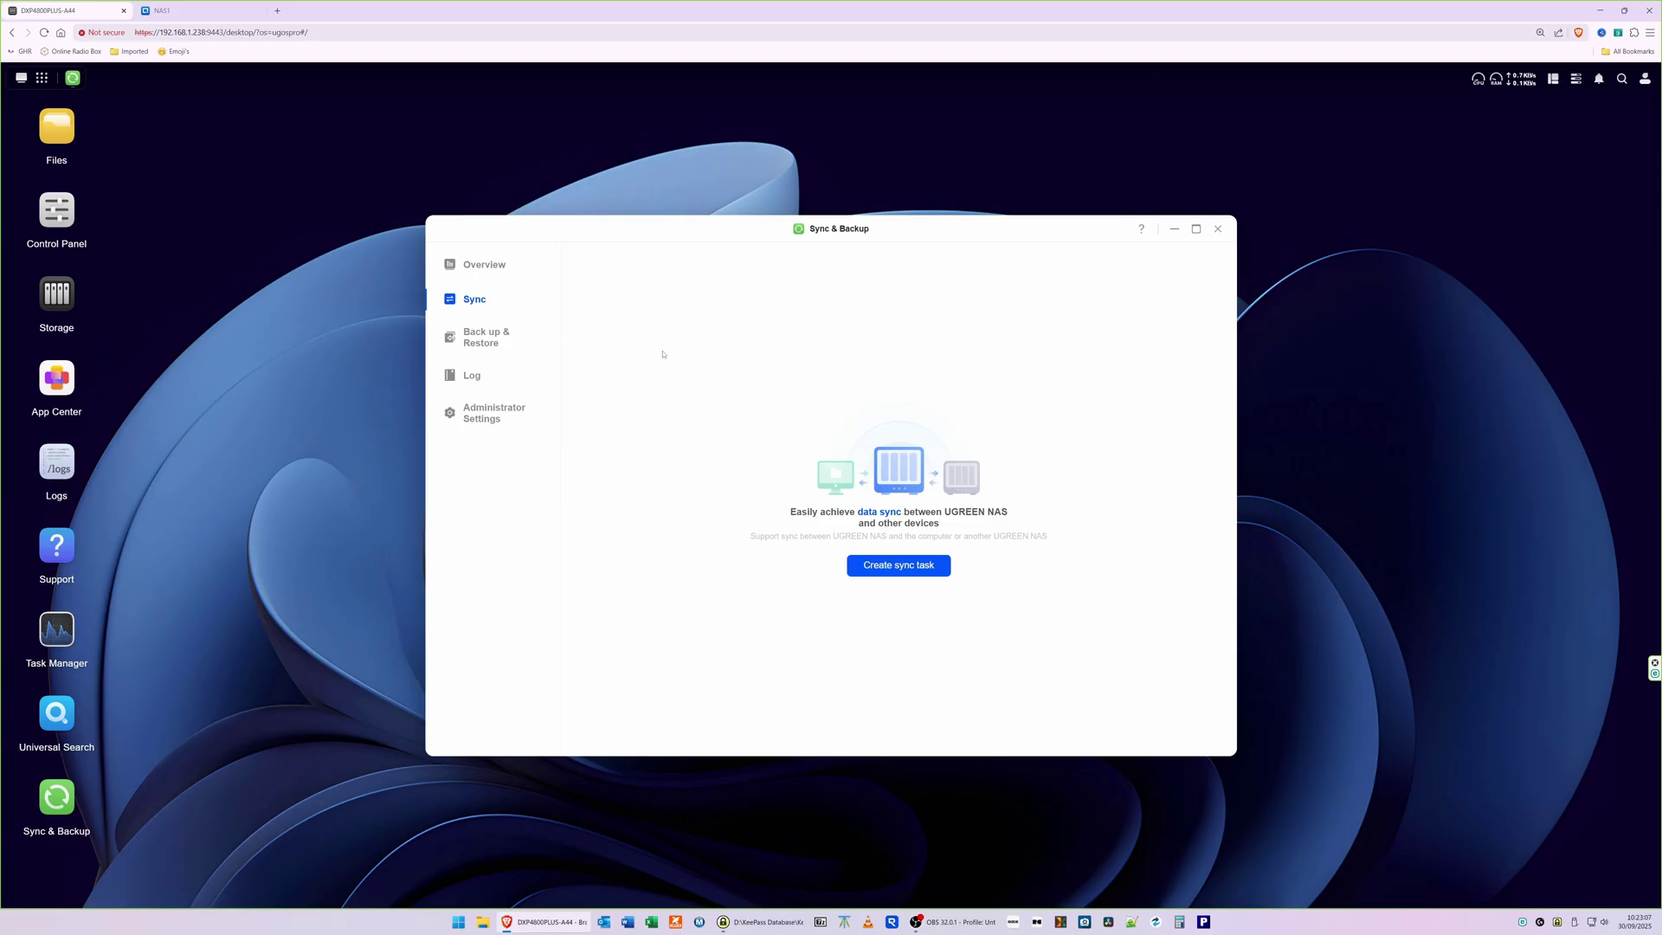
left_click(489, 336)
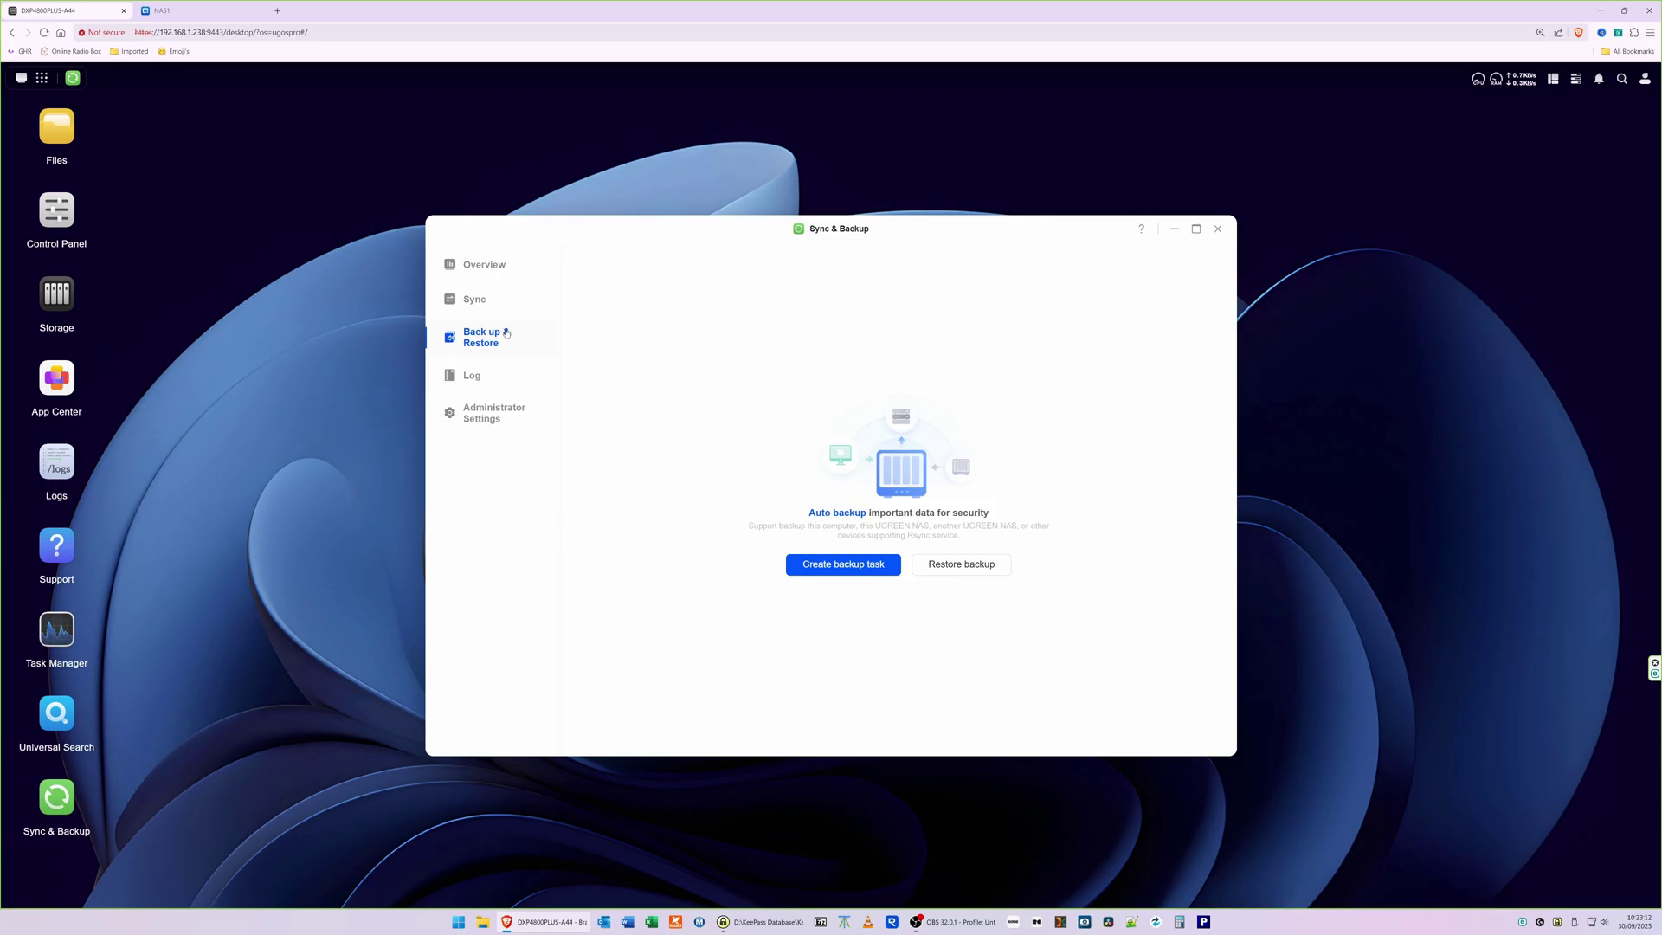
left_click(840, 566)
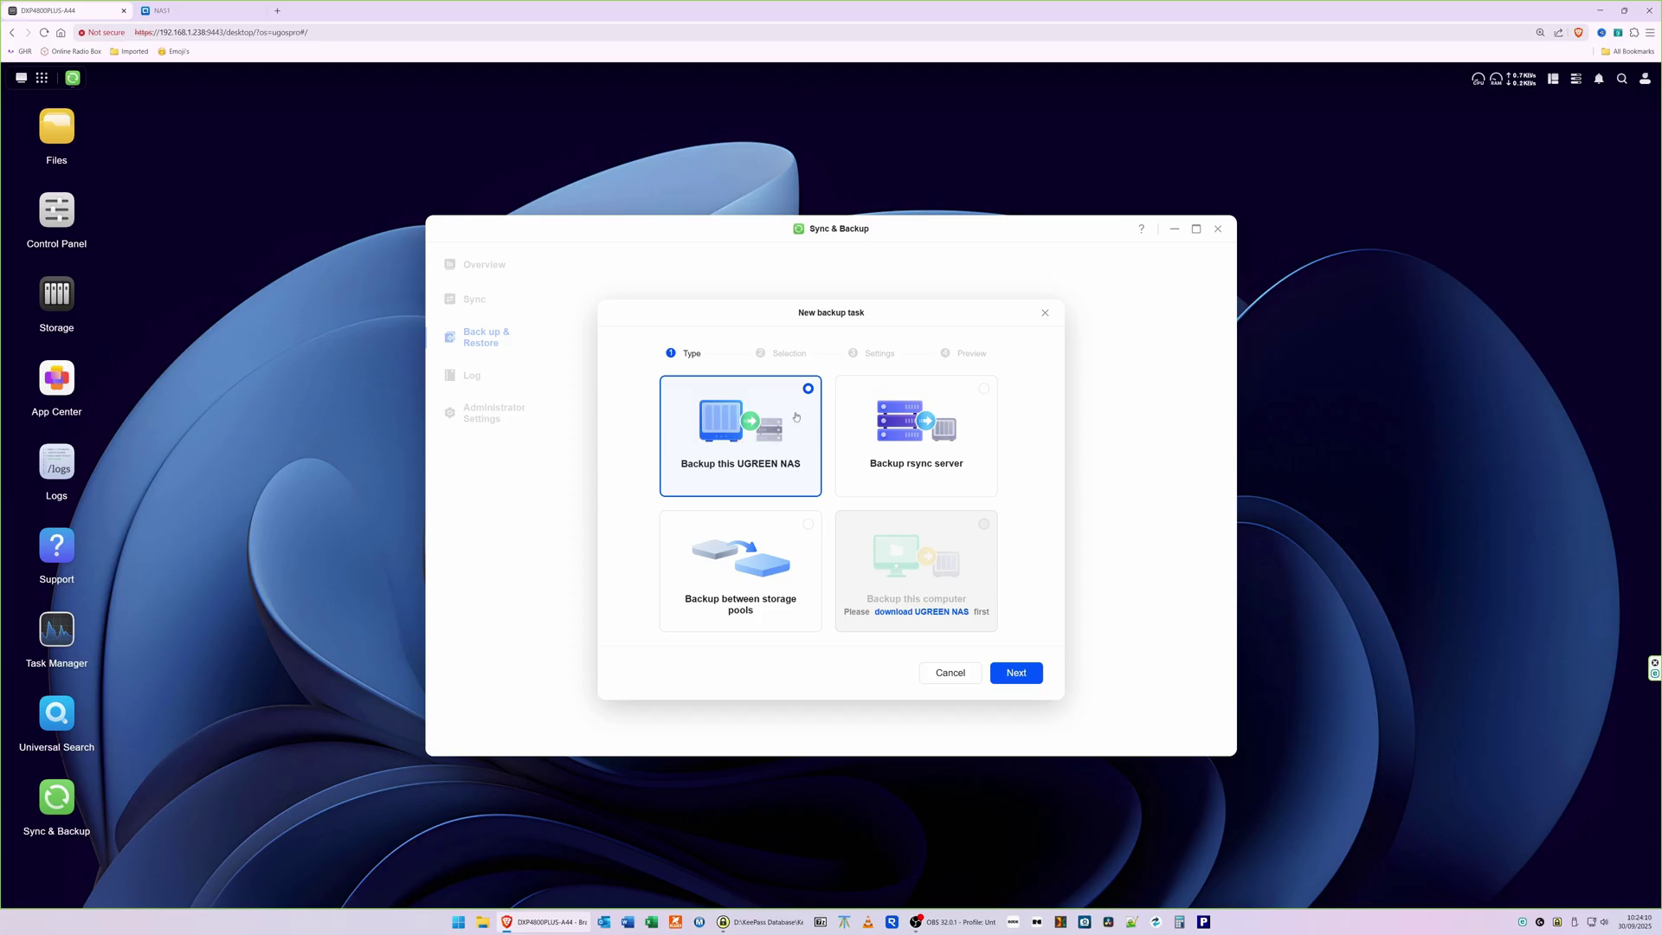
left_click(1020, 679)
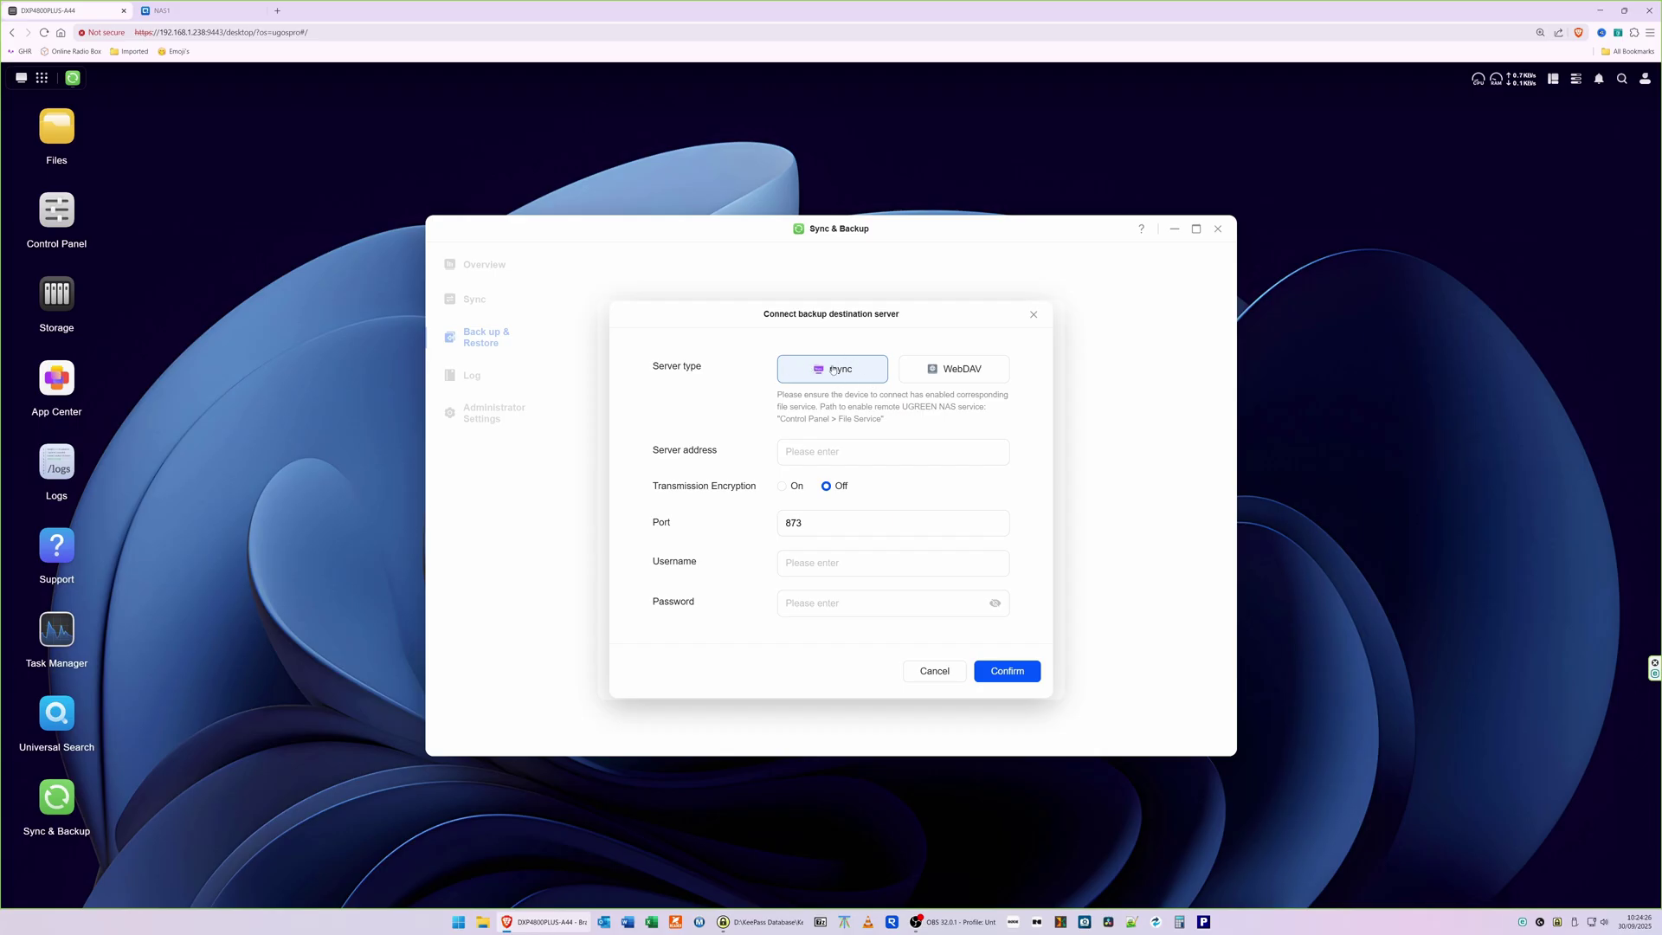
Set the rsync destination server address to 192.168.1.105.
left_click(873, 451)
type("192.168")
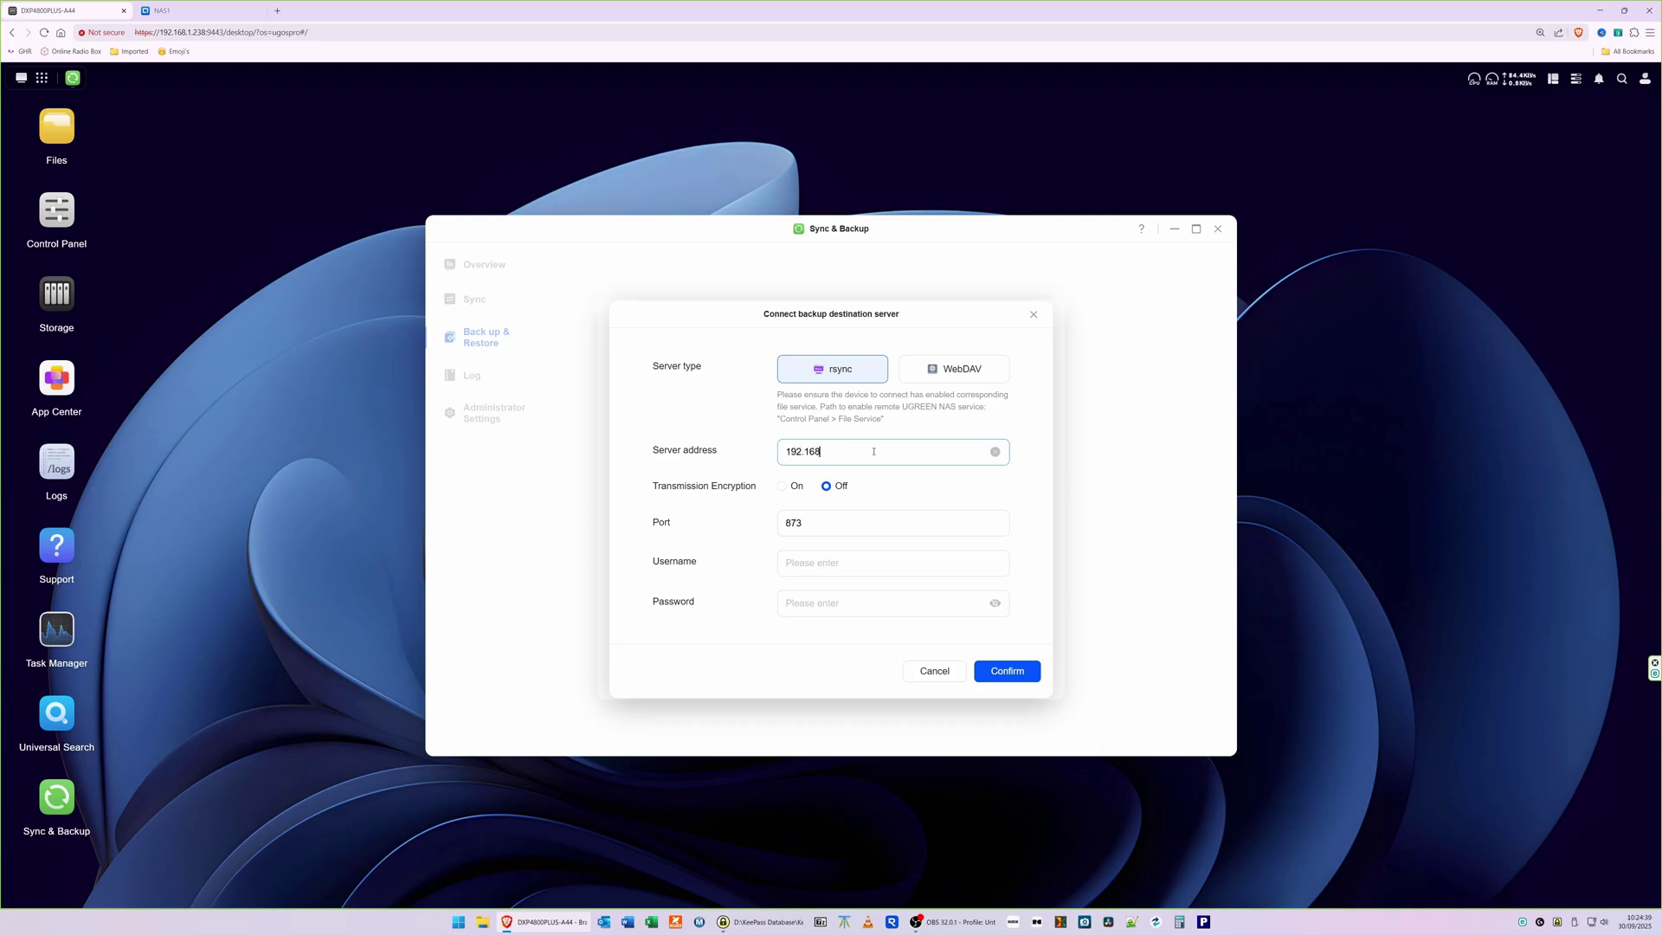
type(".1.105")
left_click(894, 567)
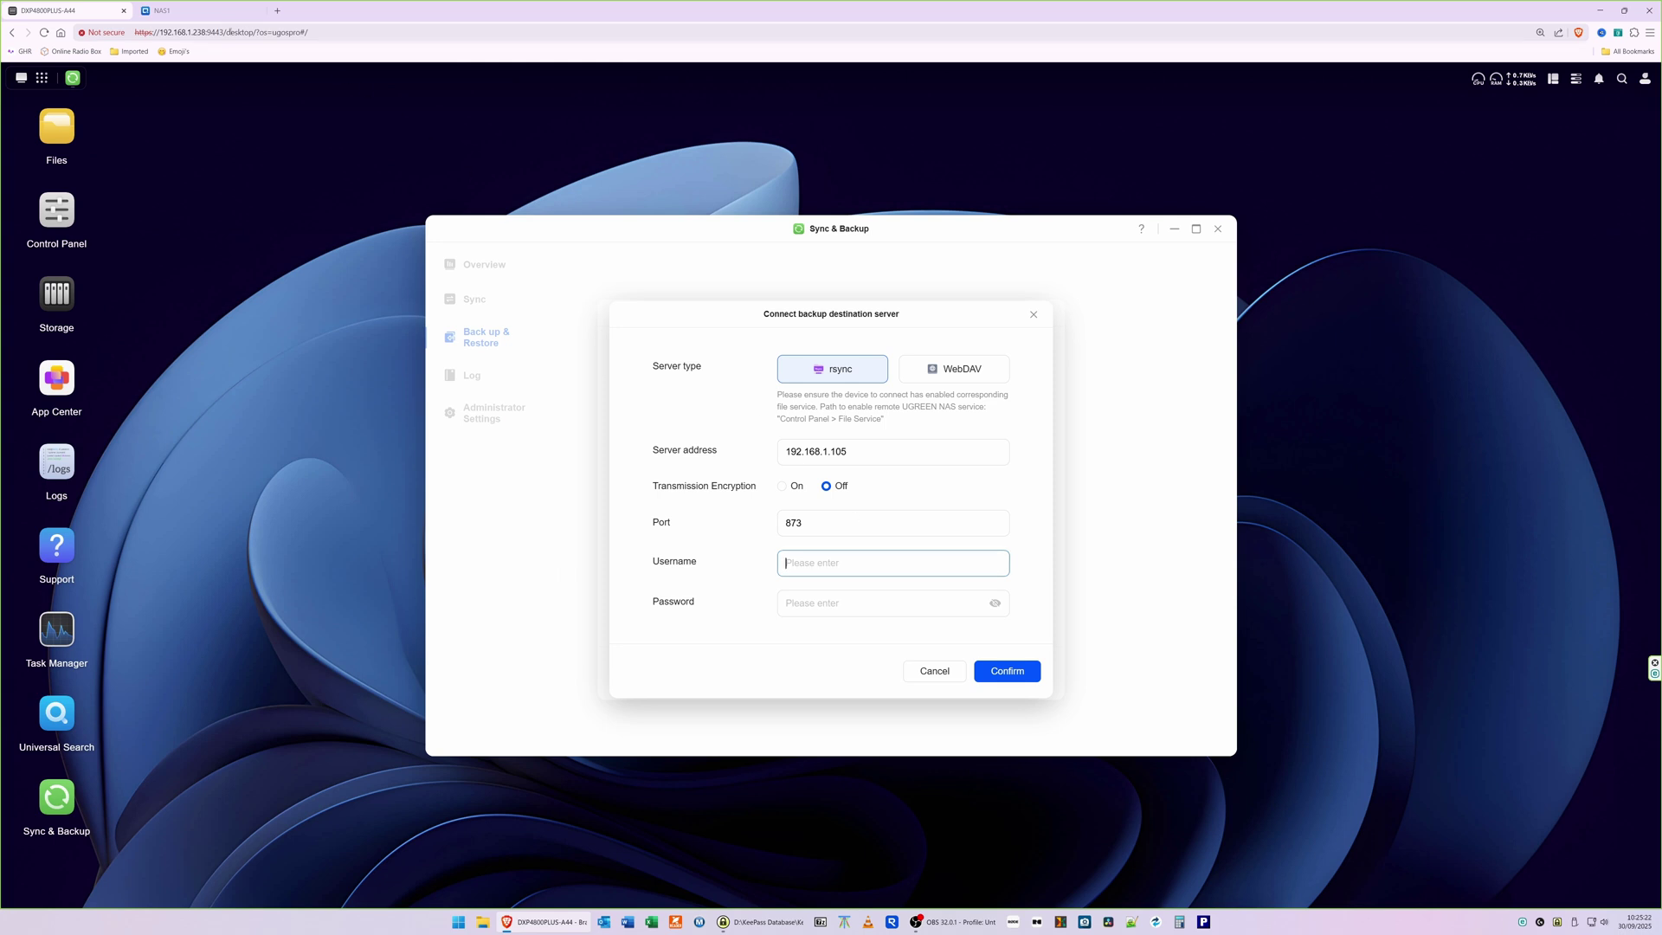
Switch to the QNAP NAS and check the shared rsync server account settings in HBS 3, closing it when done.
left_click(199, 11)
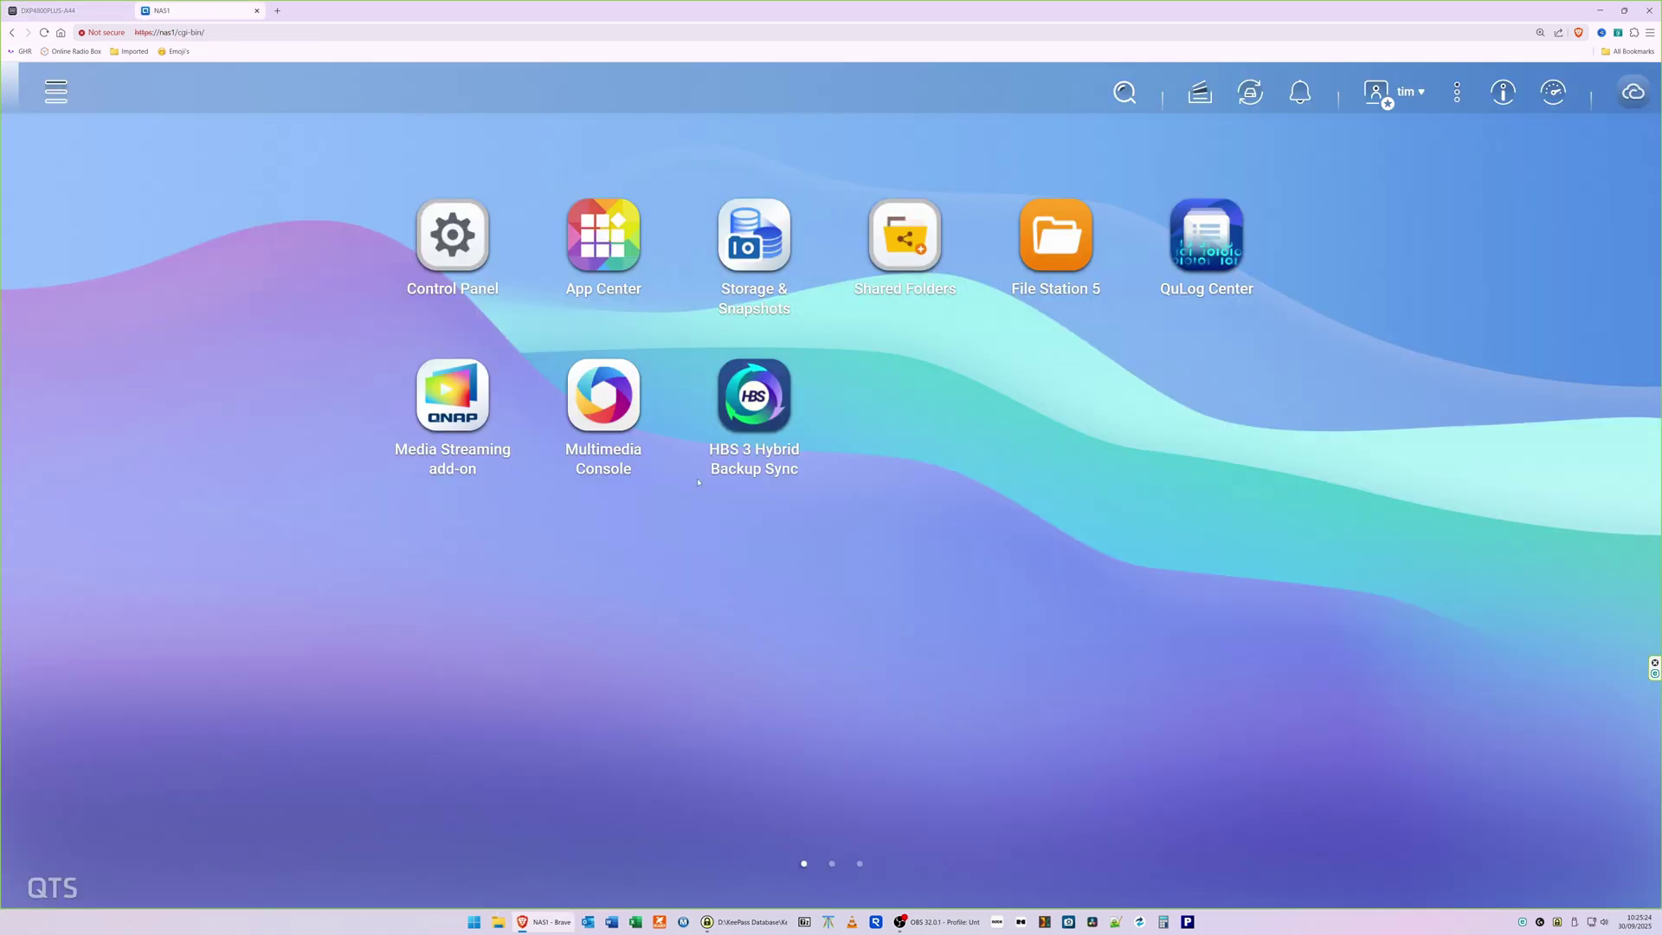
left_click(765, 391)
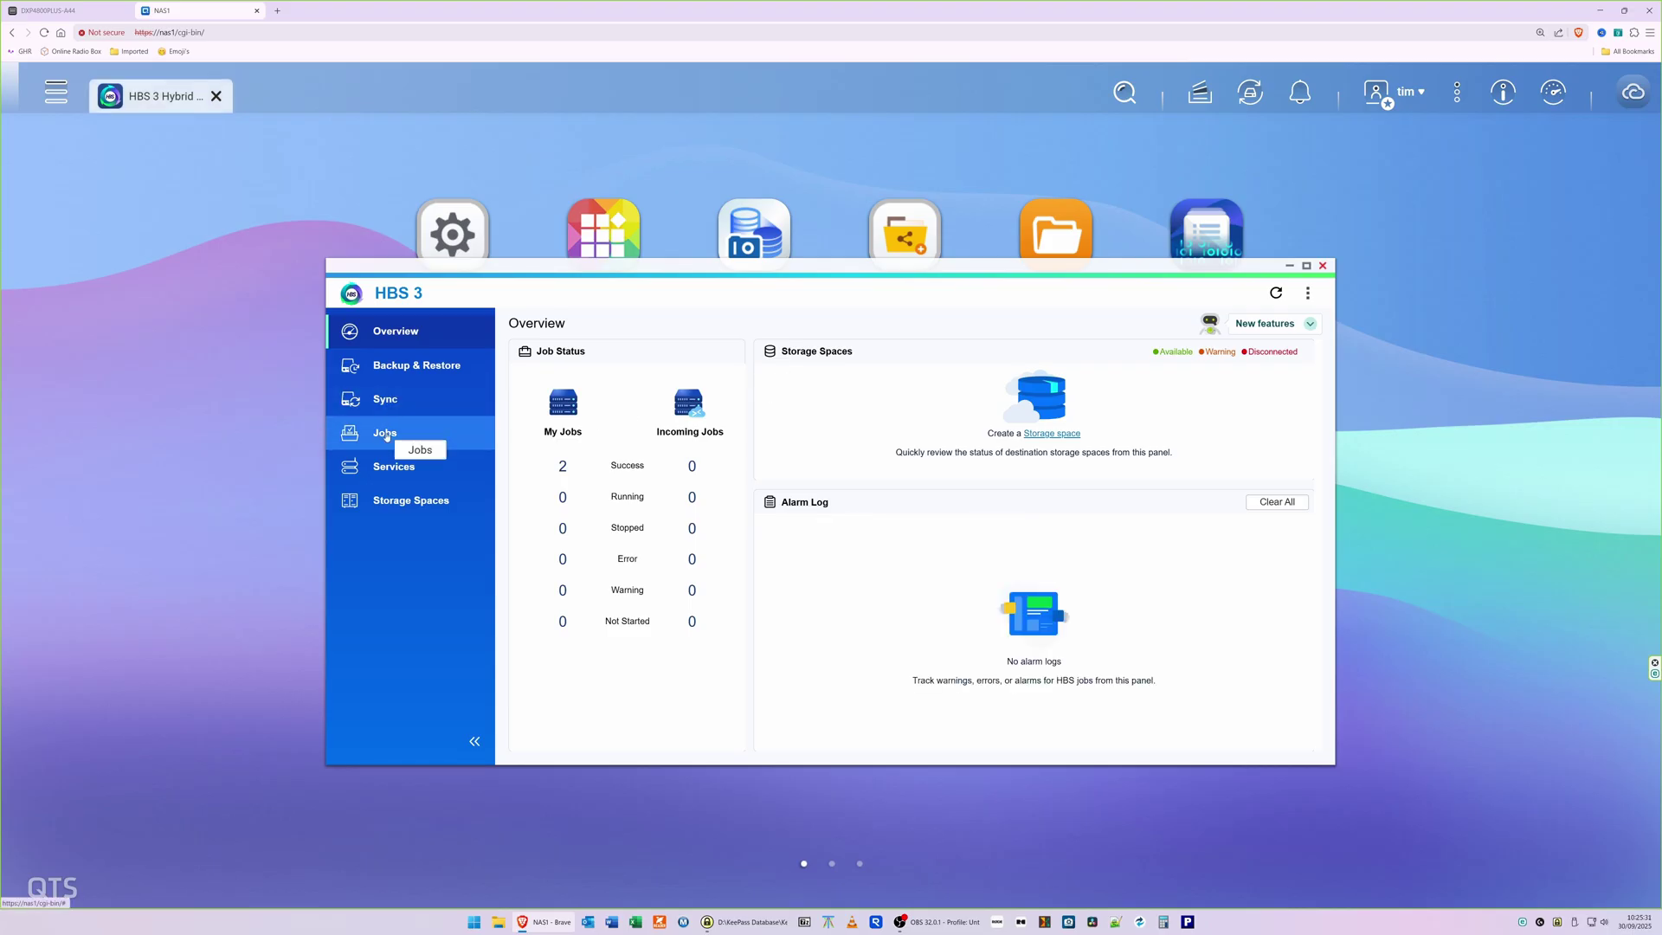
left_click(405, 467)
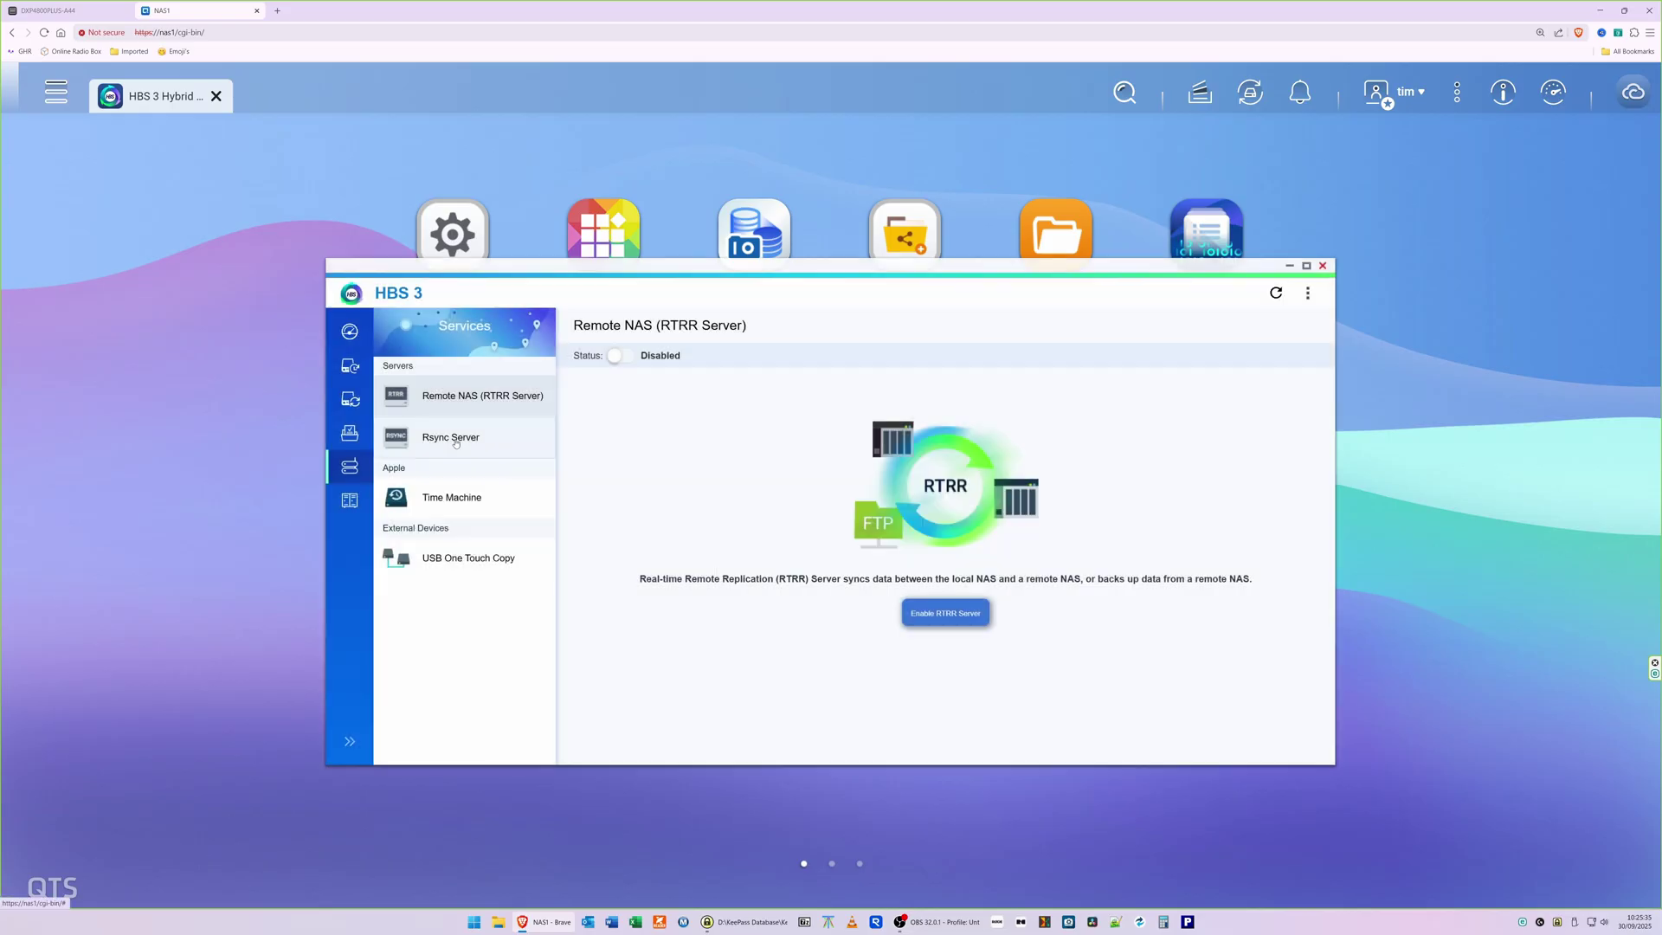
left_click(524, 444)
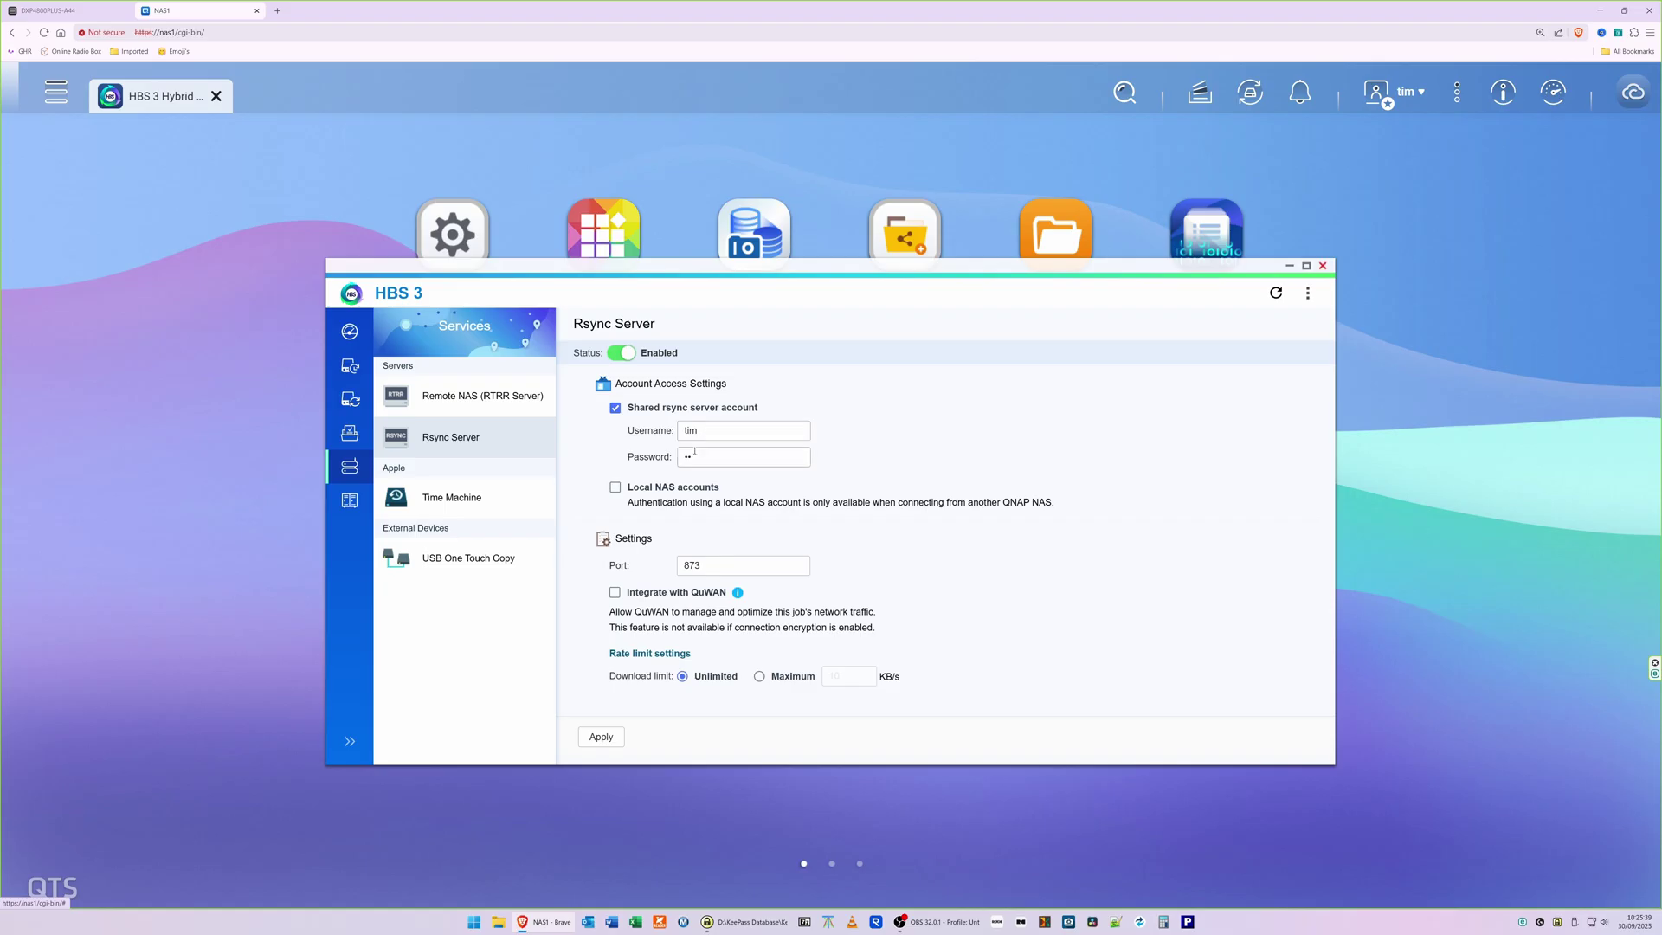
left_click(1323, 267)
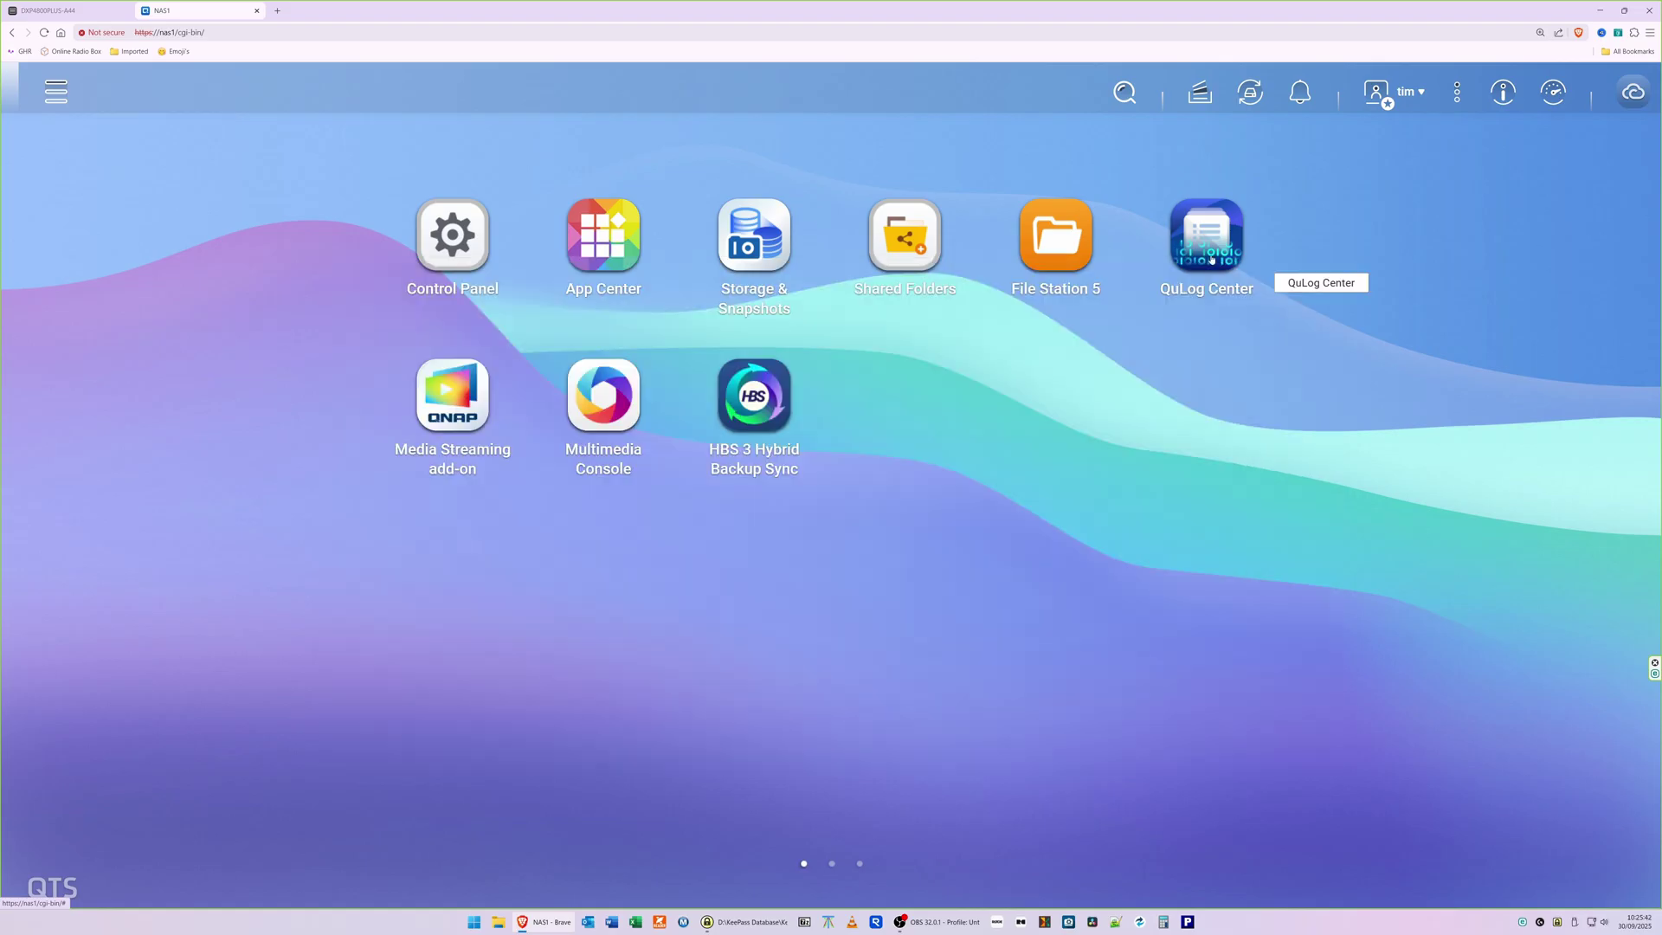
Return to the UGREEN NAS, enter the rsync account's username and password, and connect to the backup destination server.
left_click(32, 11)
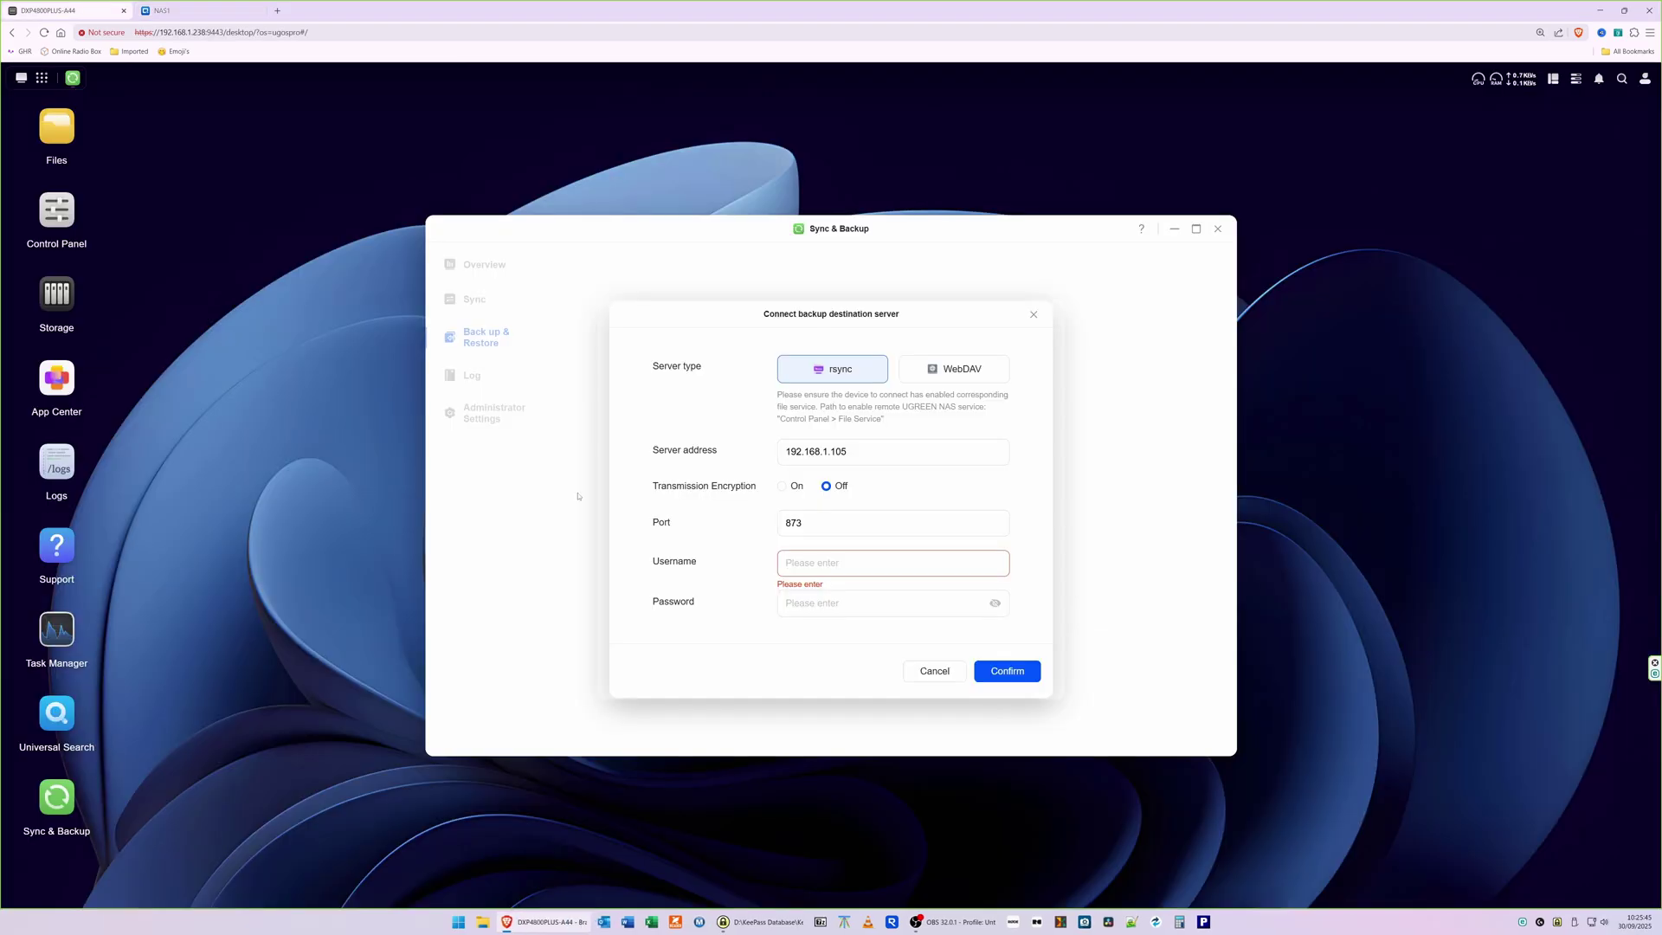
left_click(798, 564)
type("tim")
key("Tab")
type("p•••••••••••")
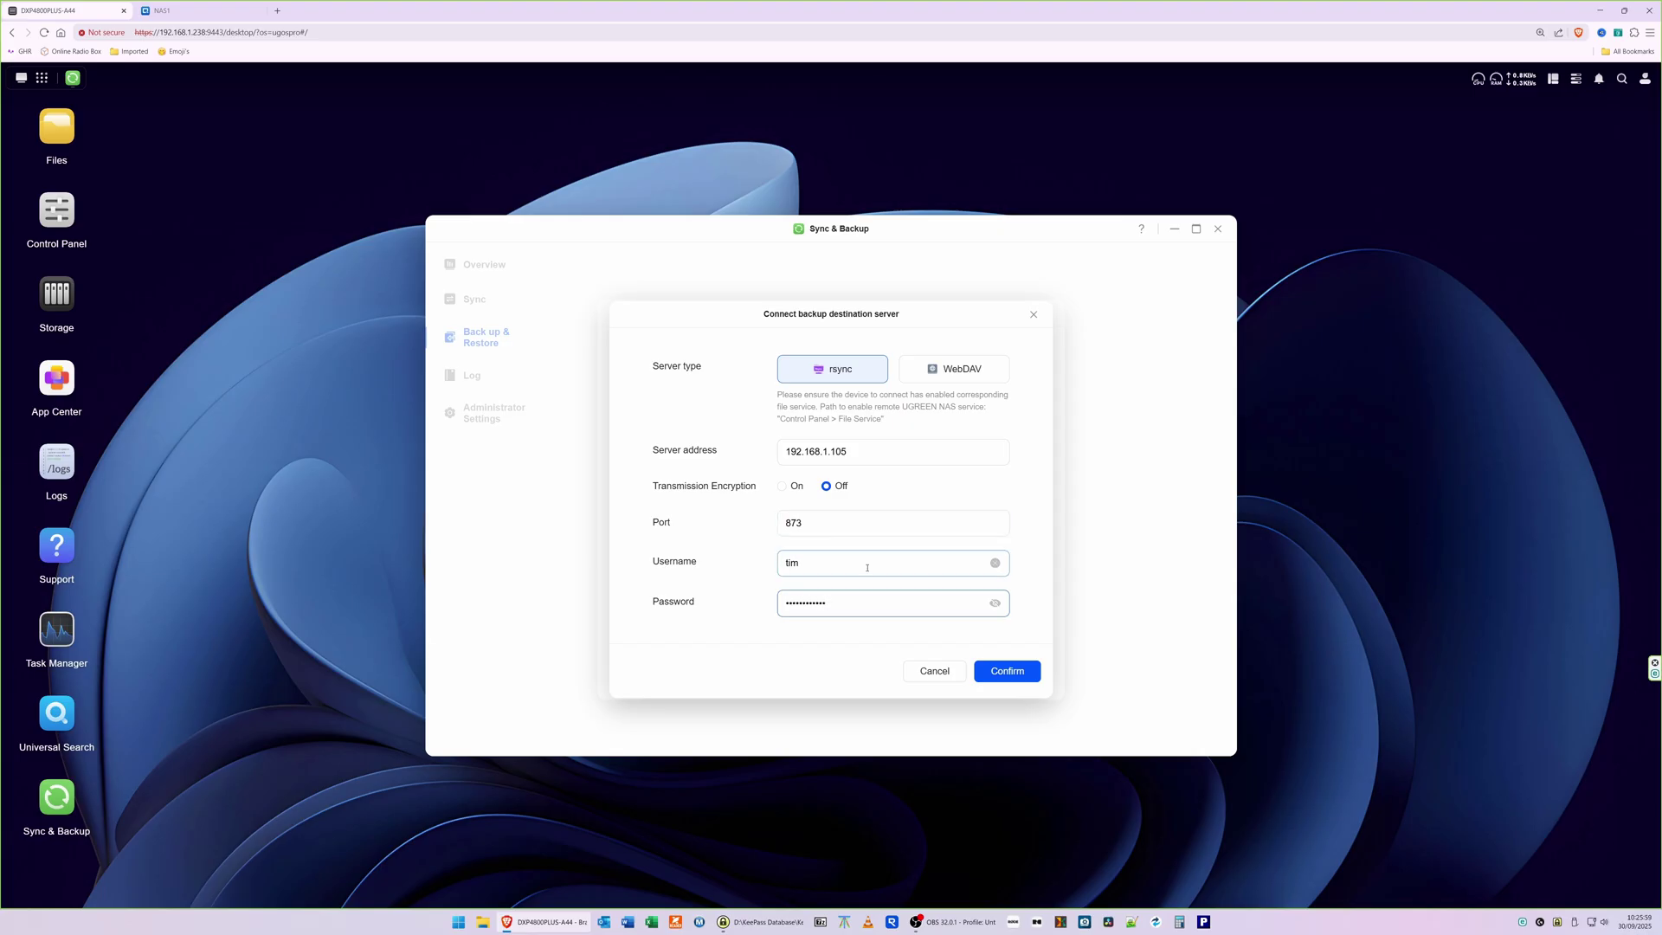
left_click(1007, 675)
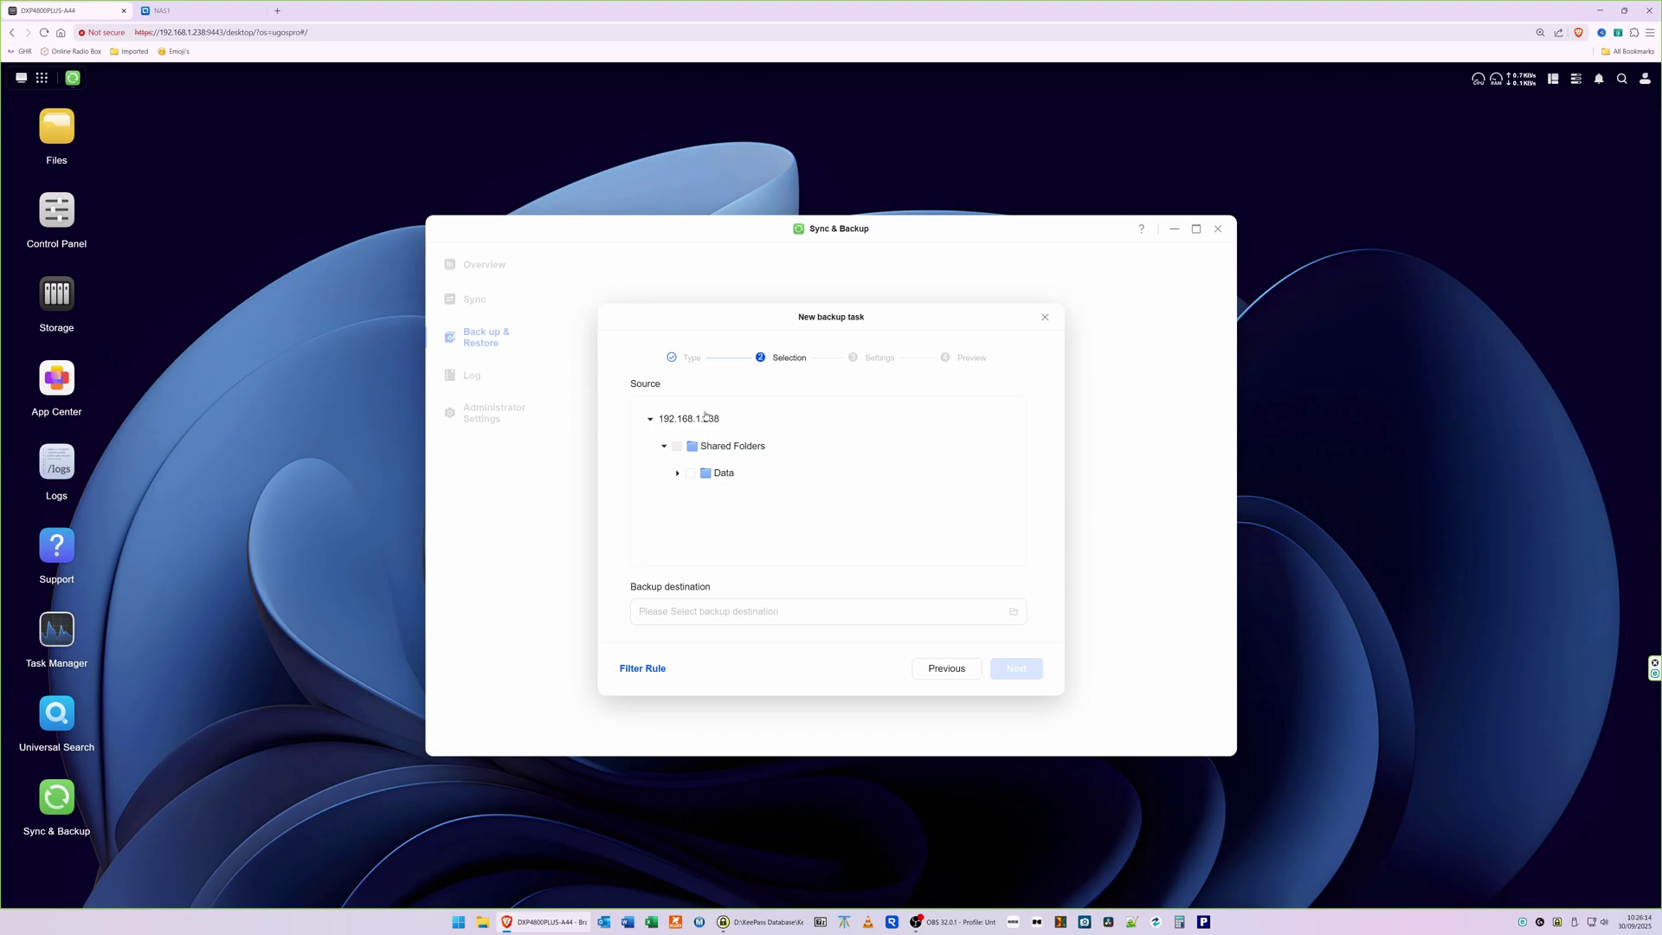
Choose Data/Files To Backup as the backup source and Data/!Backups on the remote server as the destination.
left_click(677, 473)
left_click(705, 501)
left_click(889, 612)
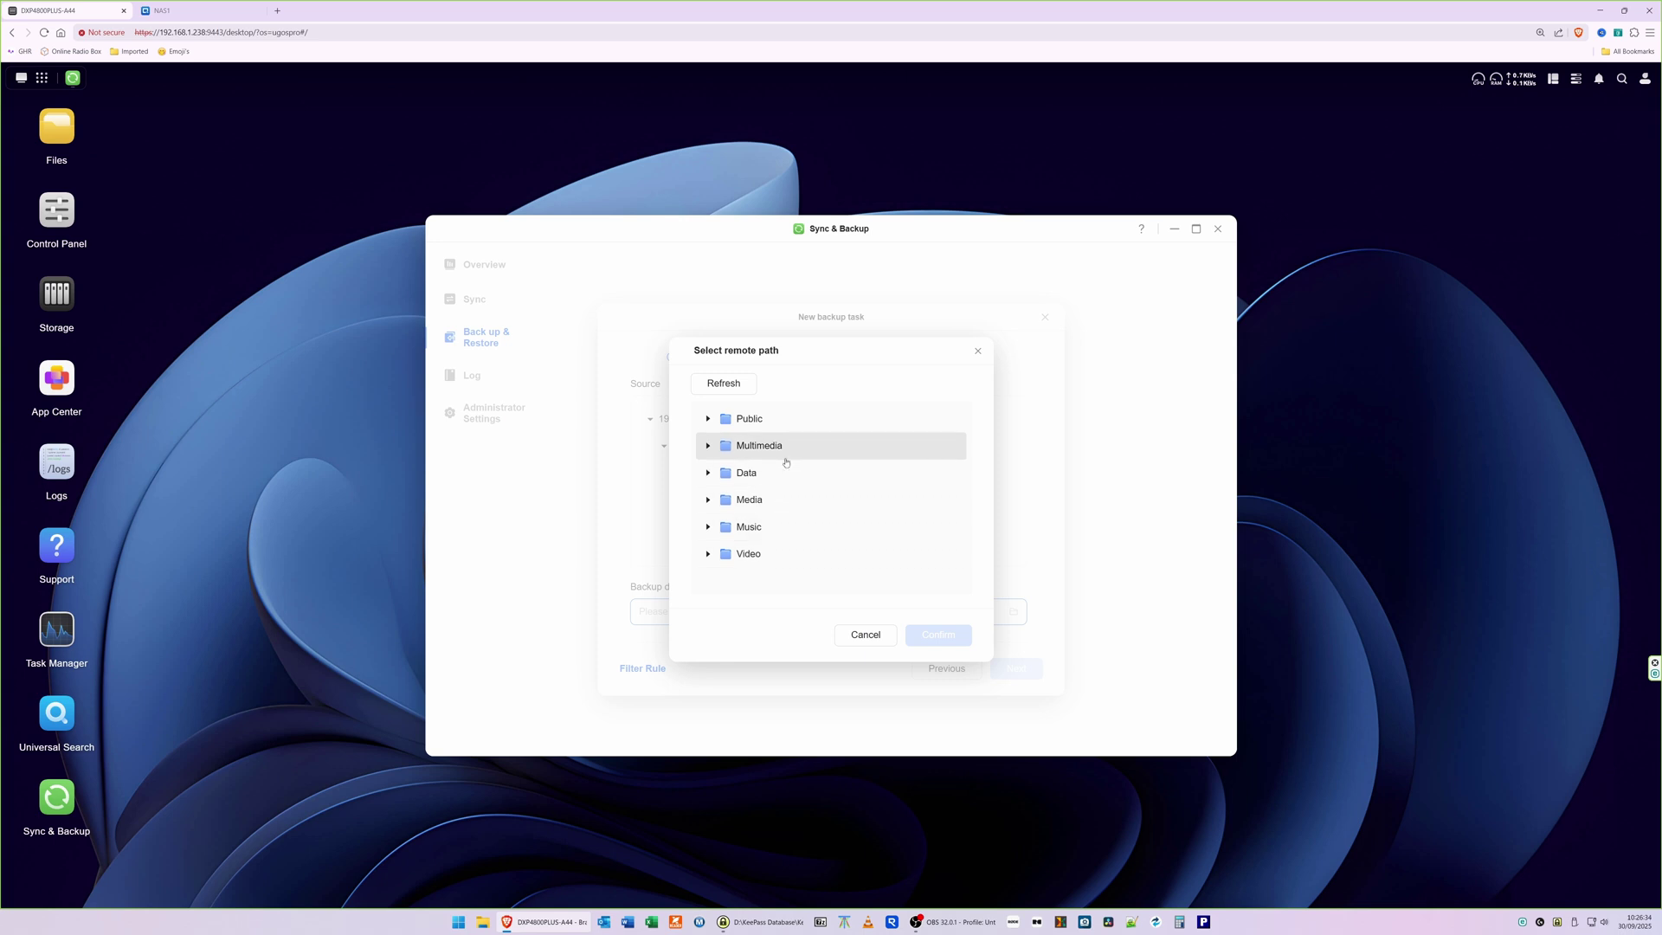
left_click(708, 472)
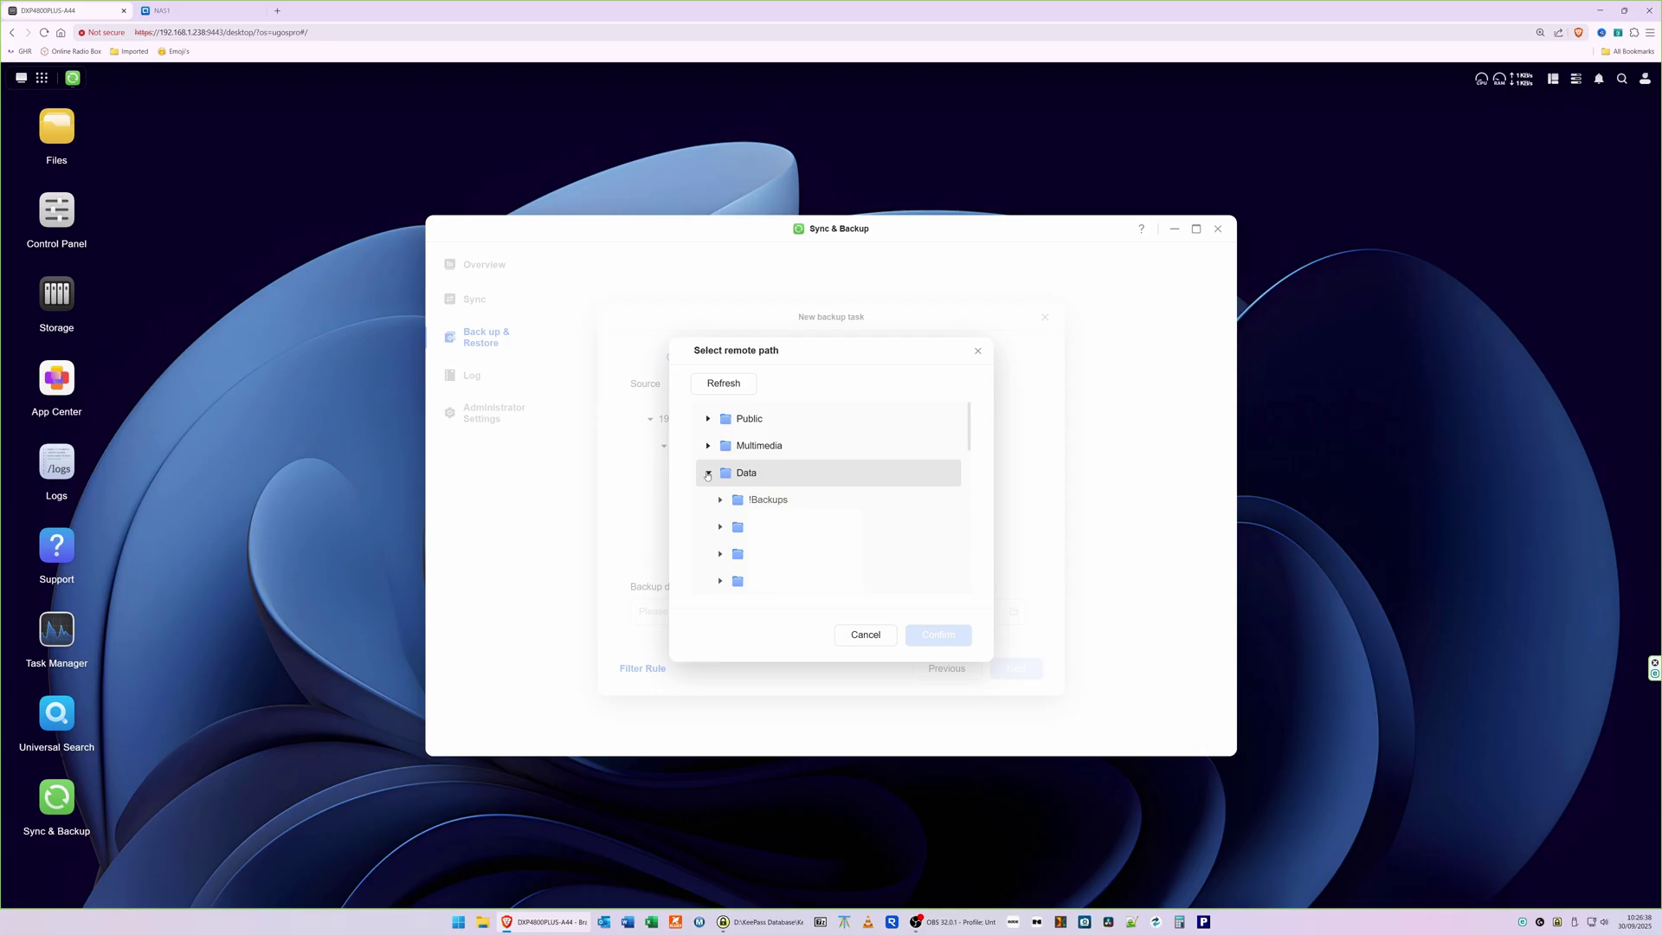
left_click(775, 502)
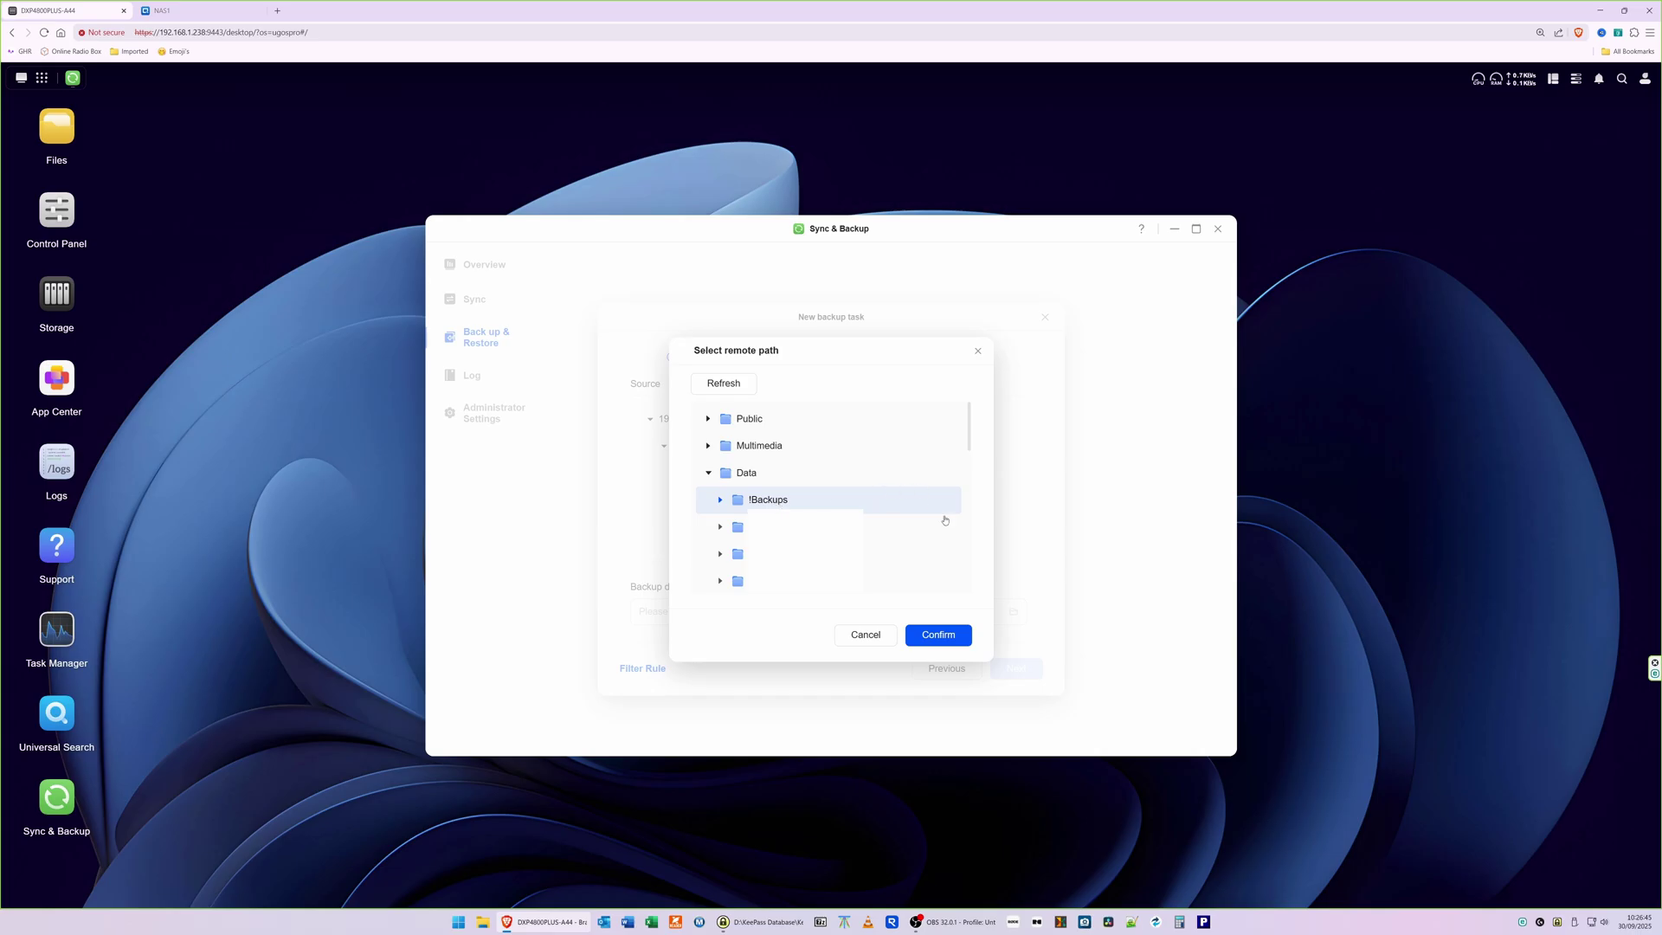
left_click(939, 637)
left_click(1023, 673)
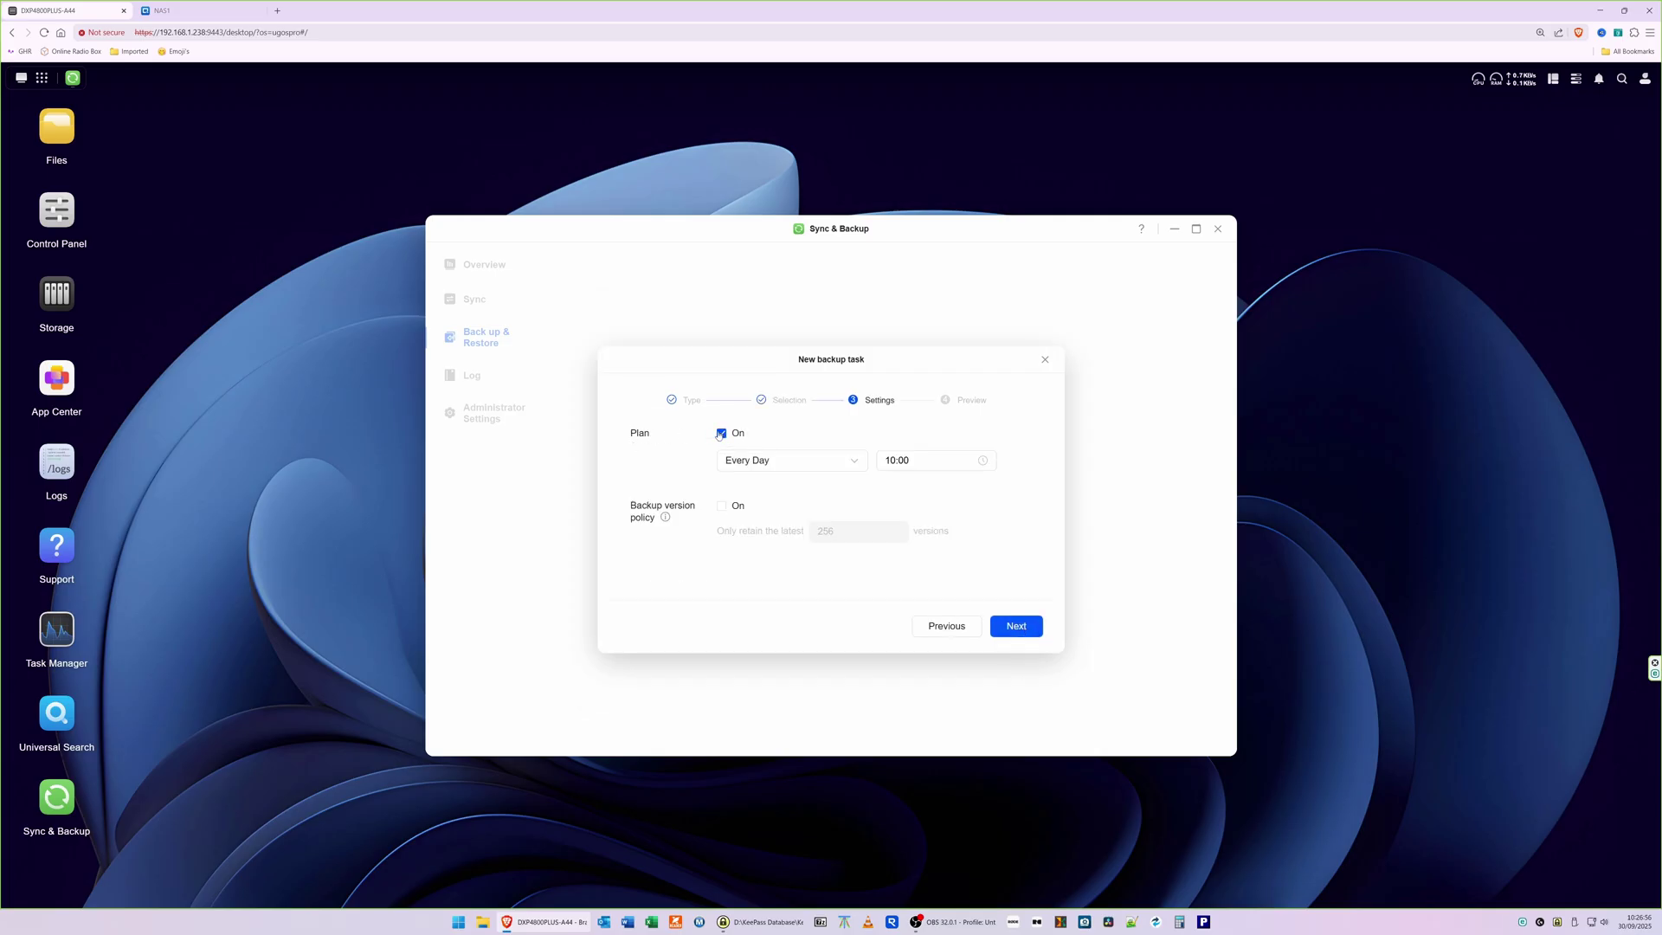
Turn off the scheduled backup plan and proceed to the task preview.
left_click(722, 434)
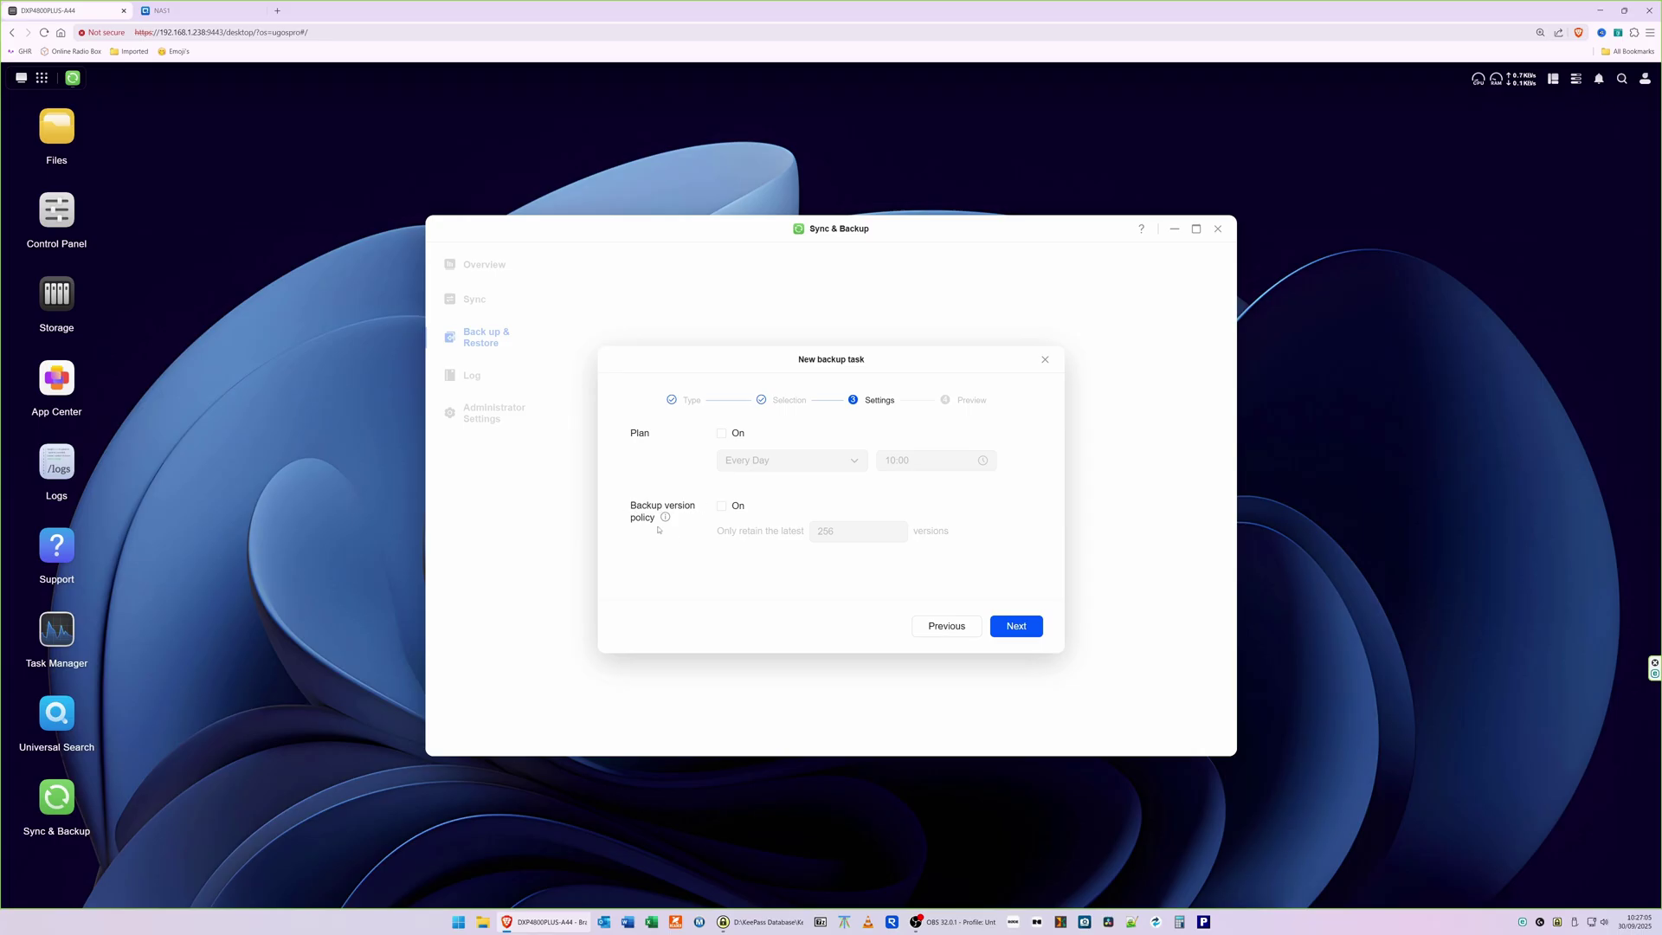
mouse_move(665, 519)
left_click(1017, 626)
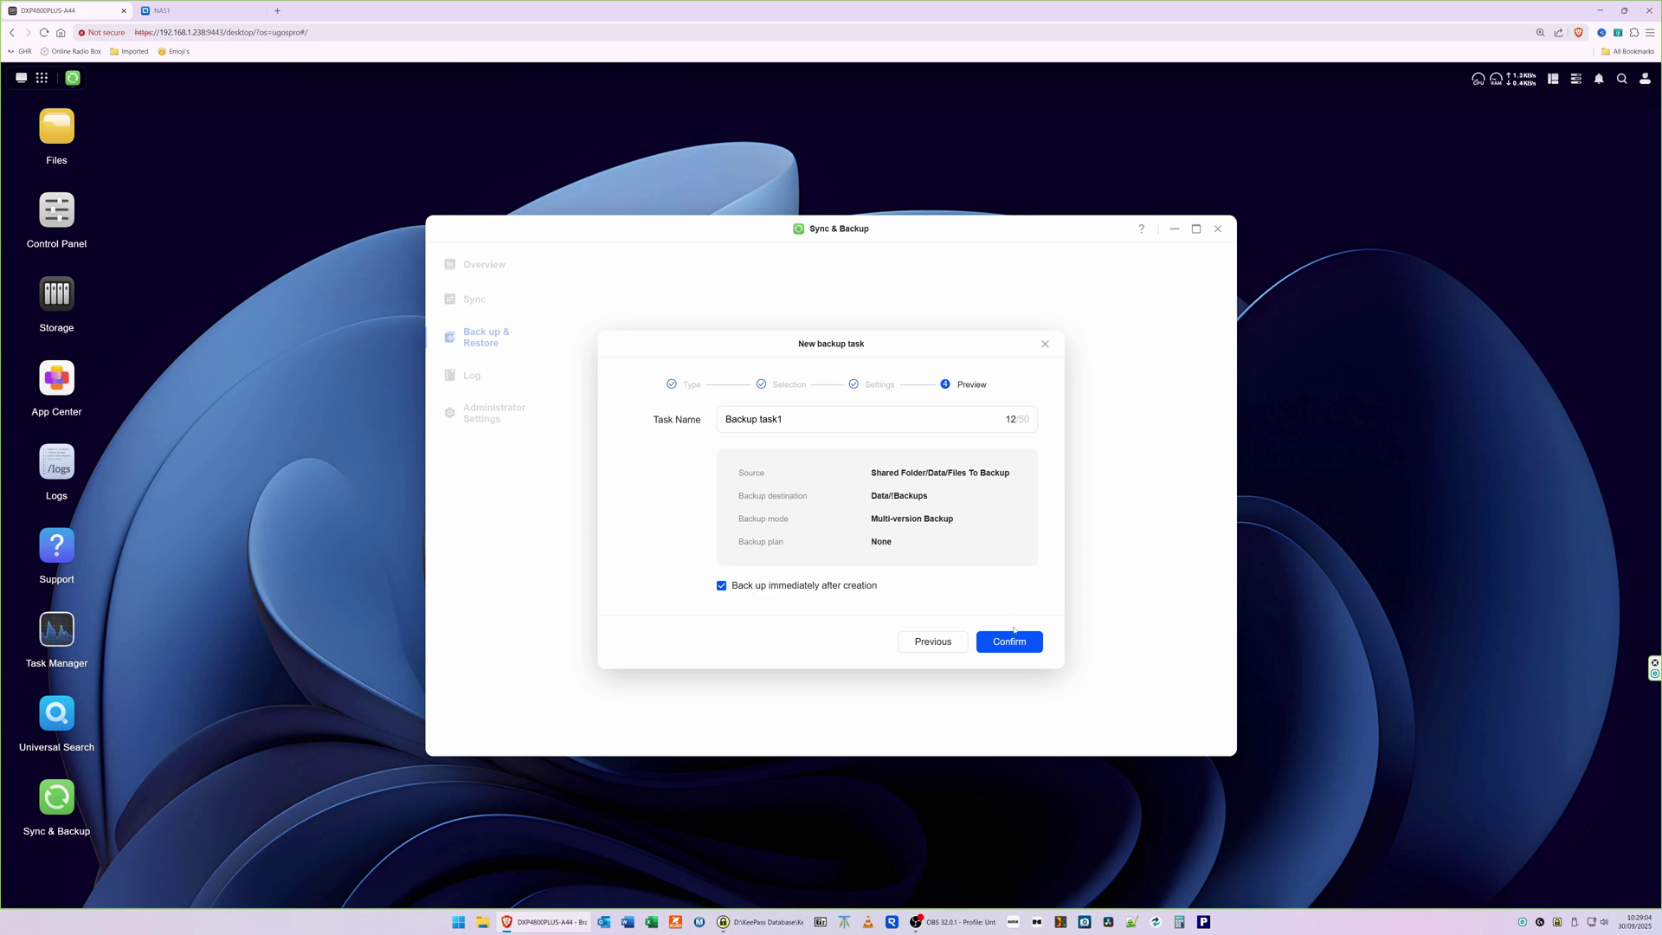
Create the backup task with immediate backup after creation disabled, and start its backup manually.
left_click(722, 587)
left_click(1013, 639)
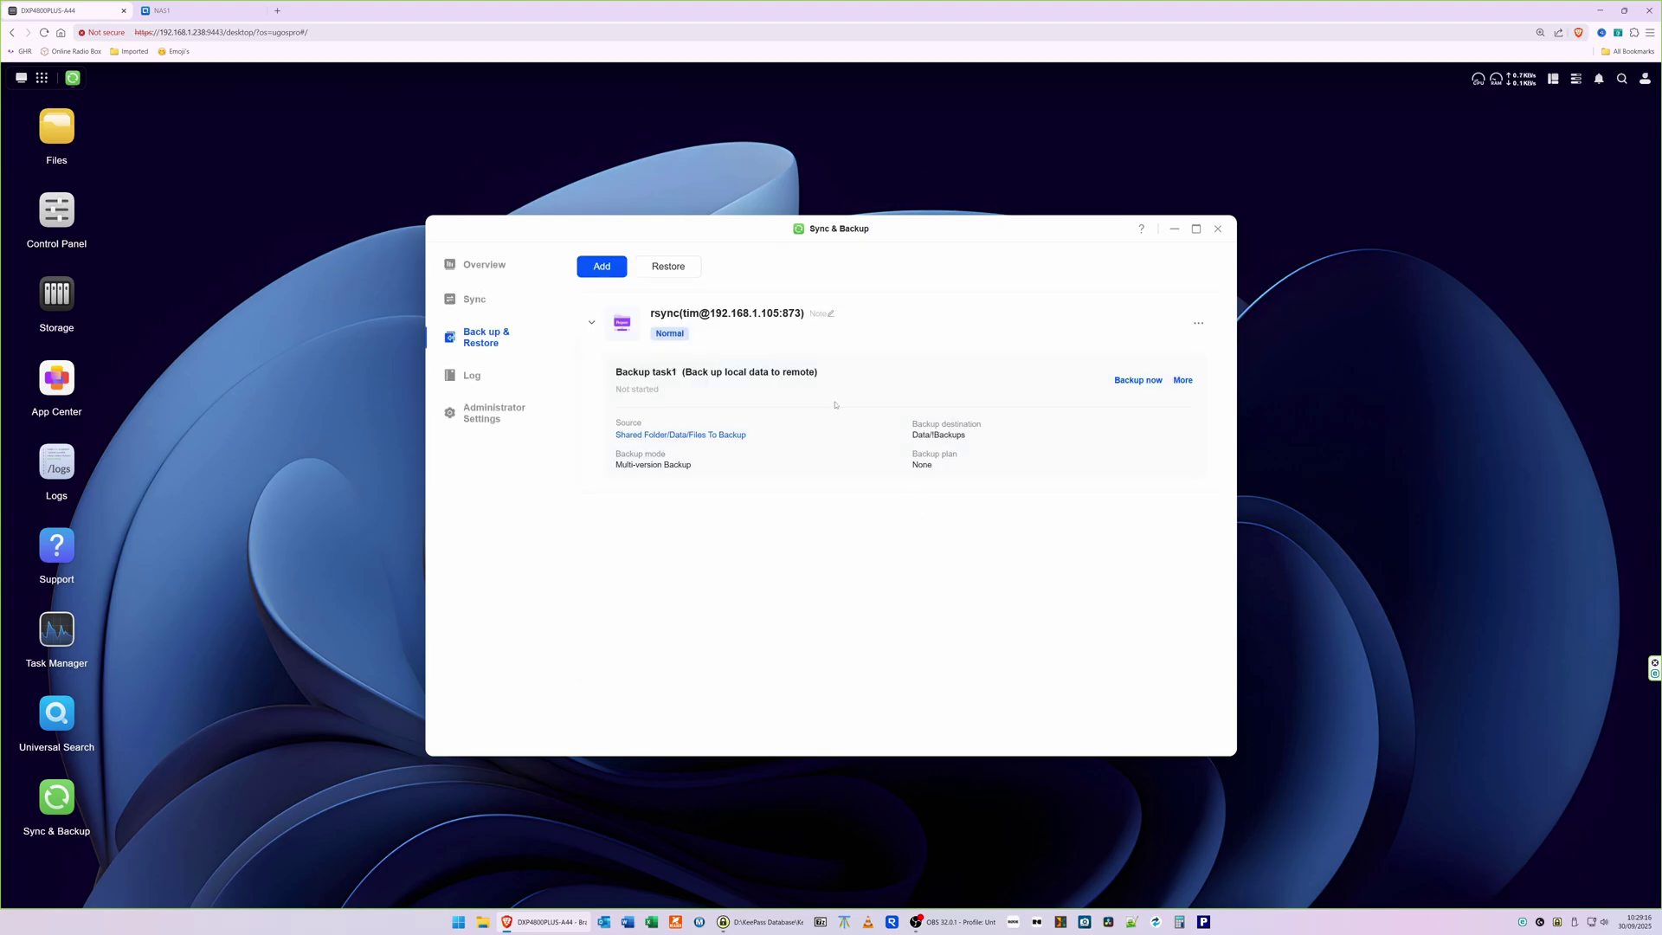
left_click(1141, 381)
Switch to the QNAP NAS and inspect the backup task's folder inside Data/!Backups in File Station 5.
left_click(199, 10)
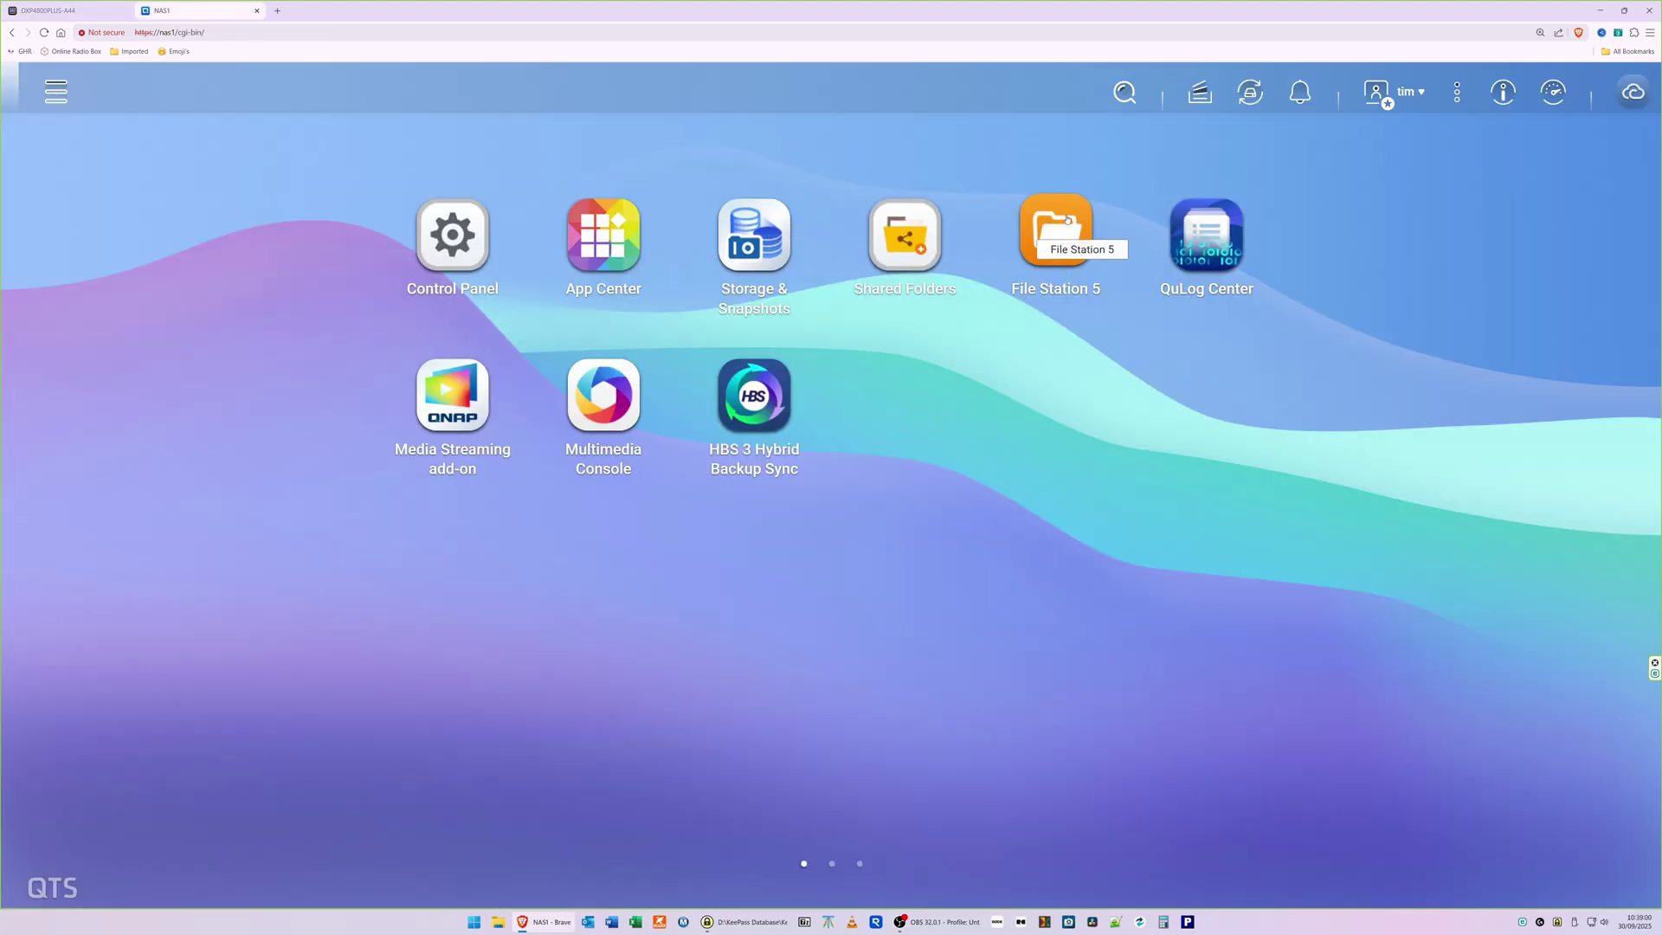
left_click(1026, 231)
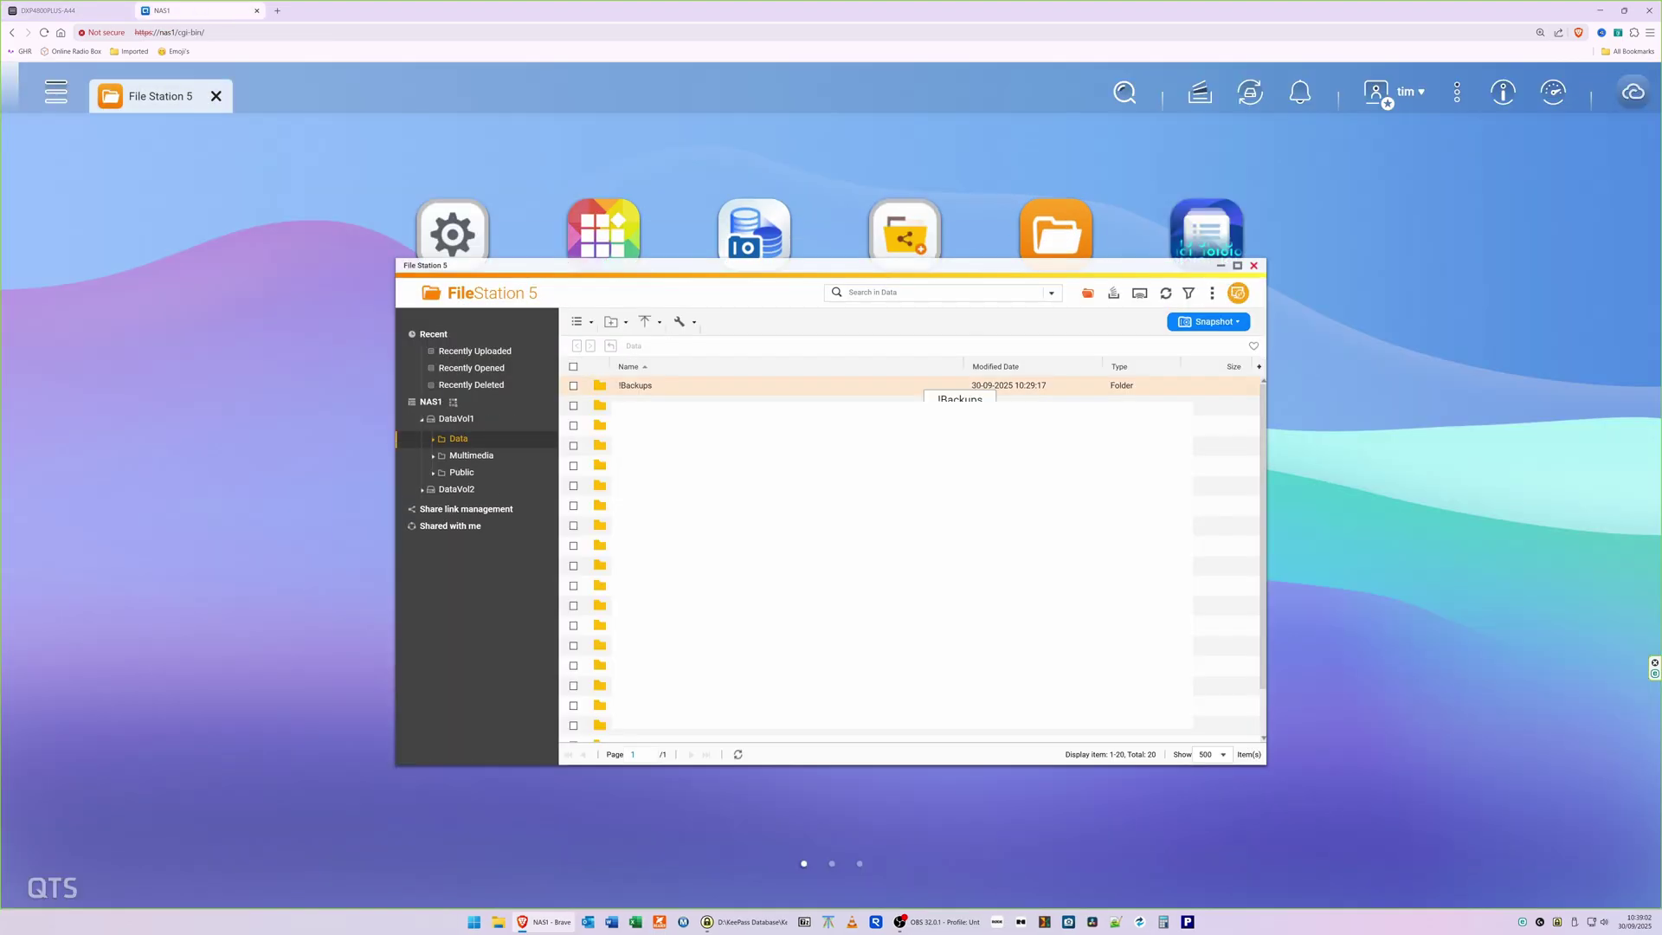
left_click(639, 387)
double_click(639, 387)
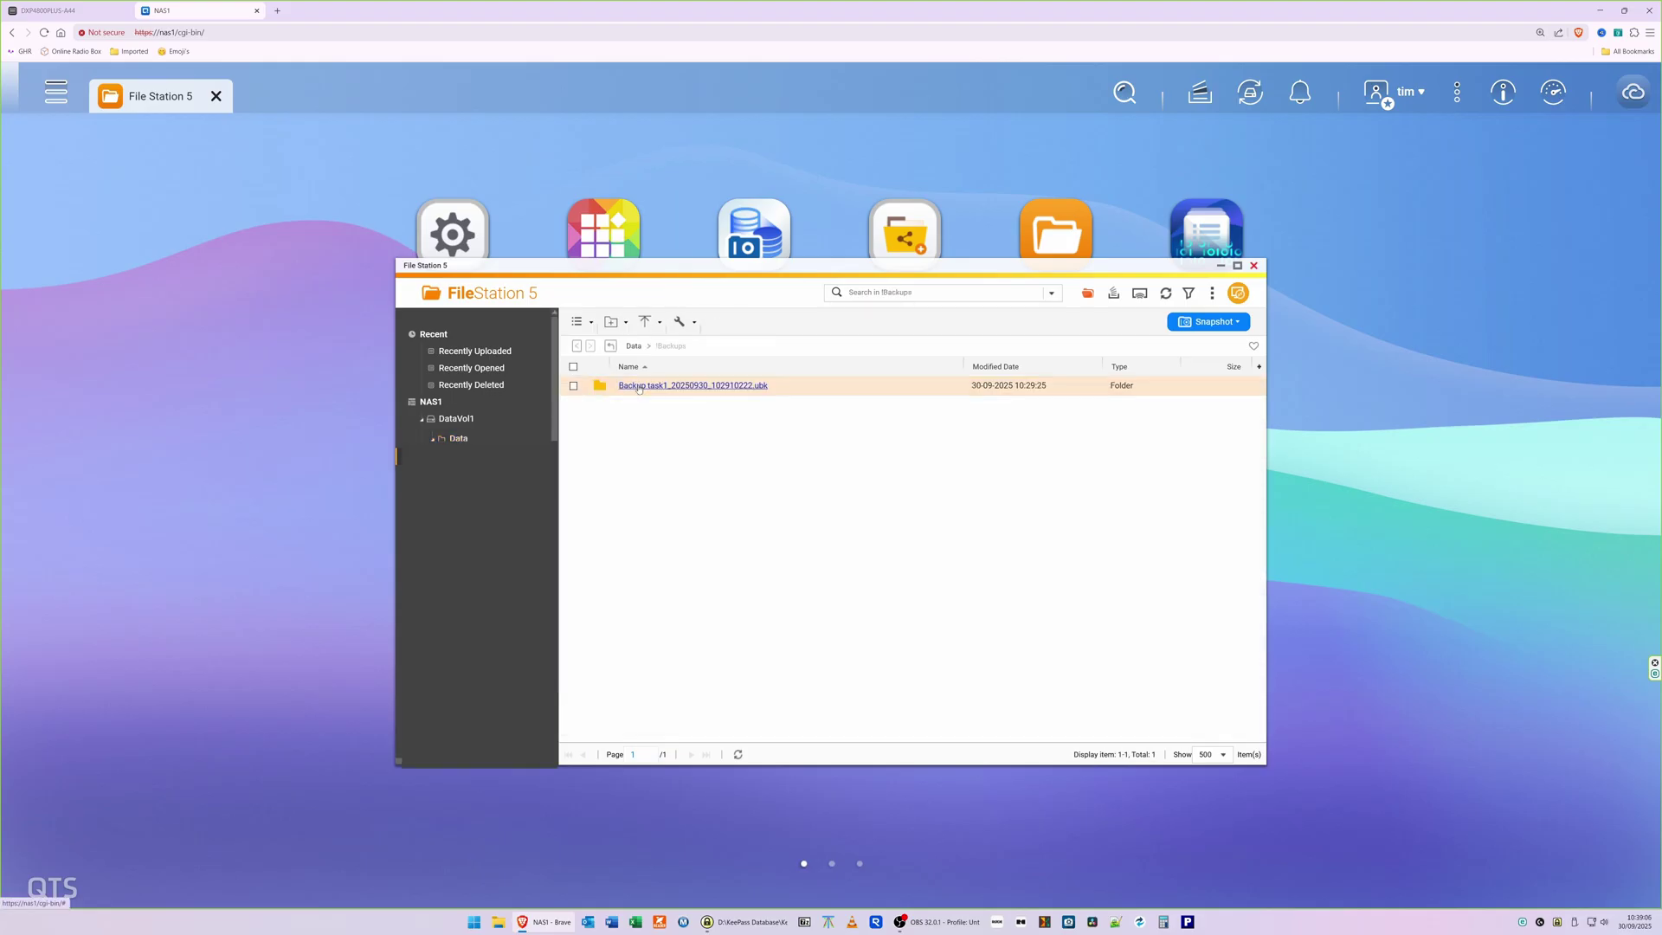
double_click(639, 385)
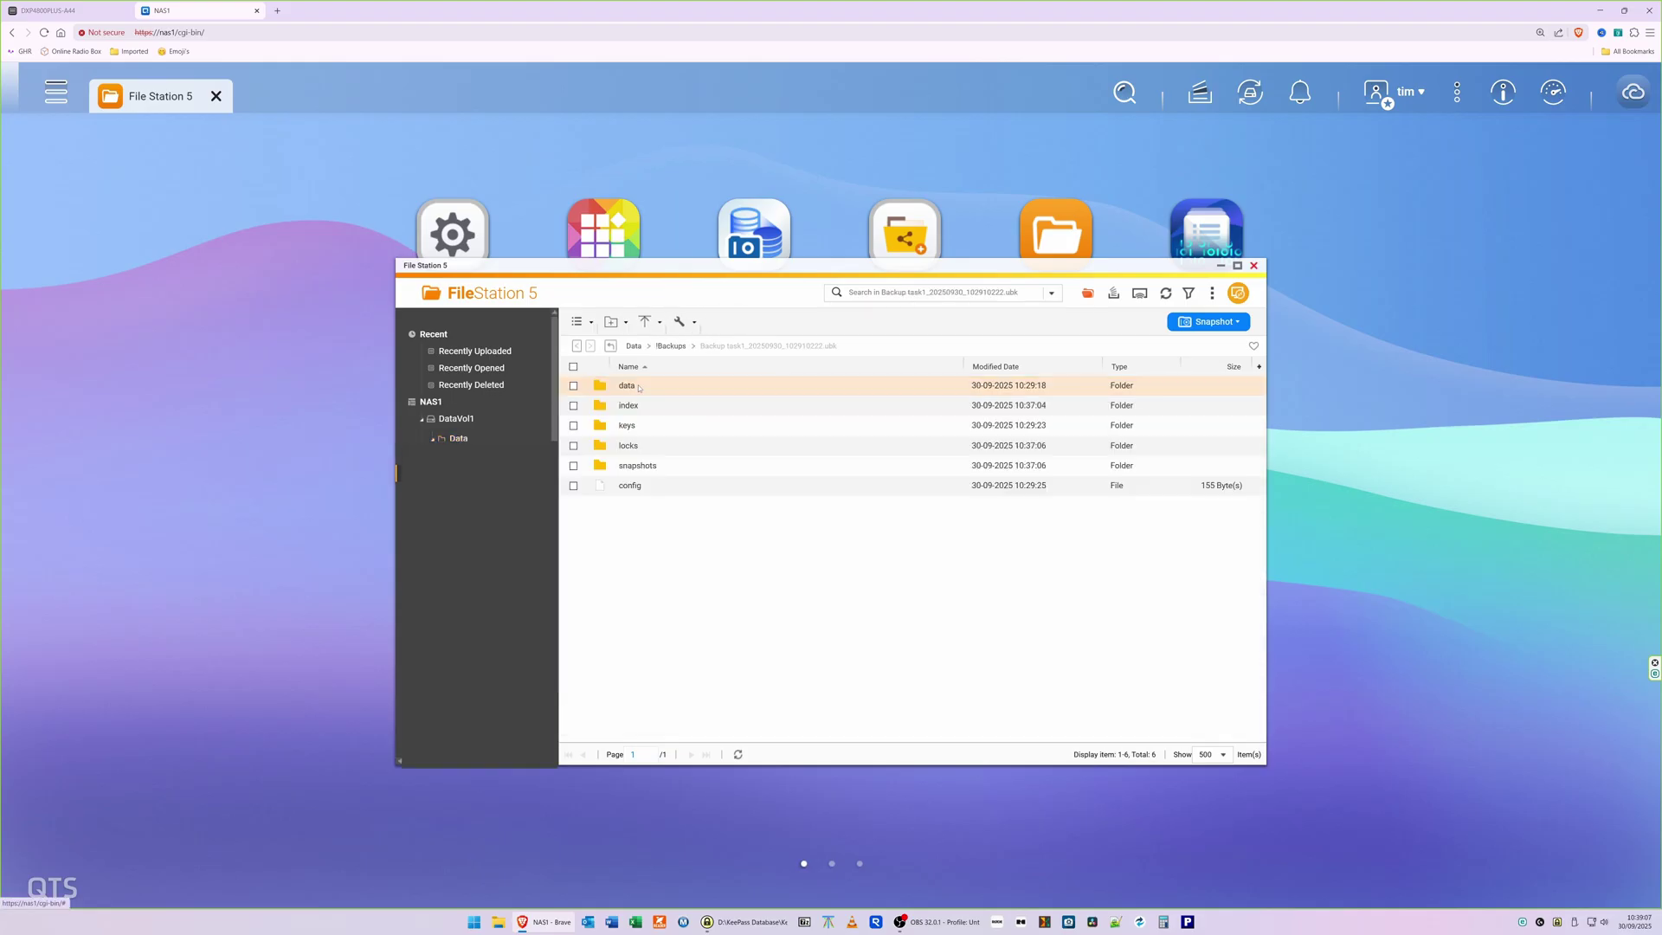
left_click(610, 345)
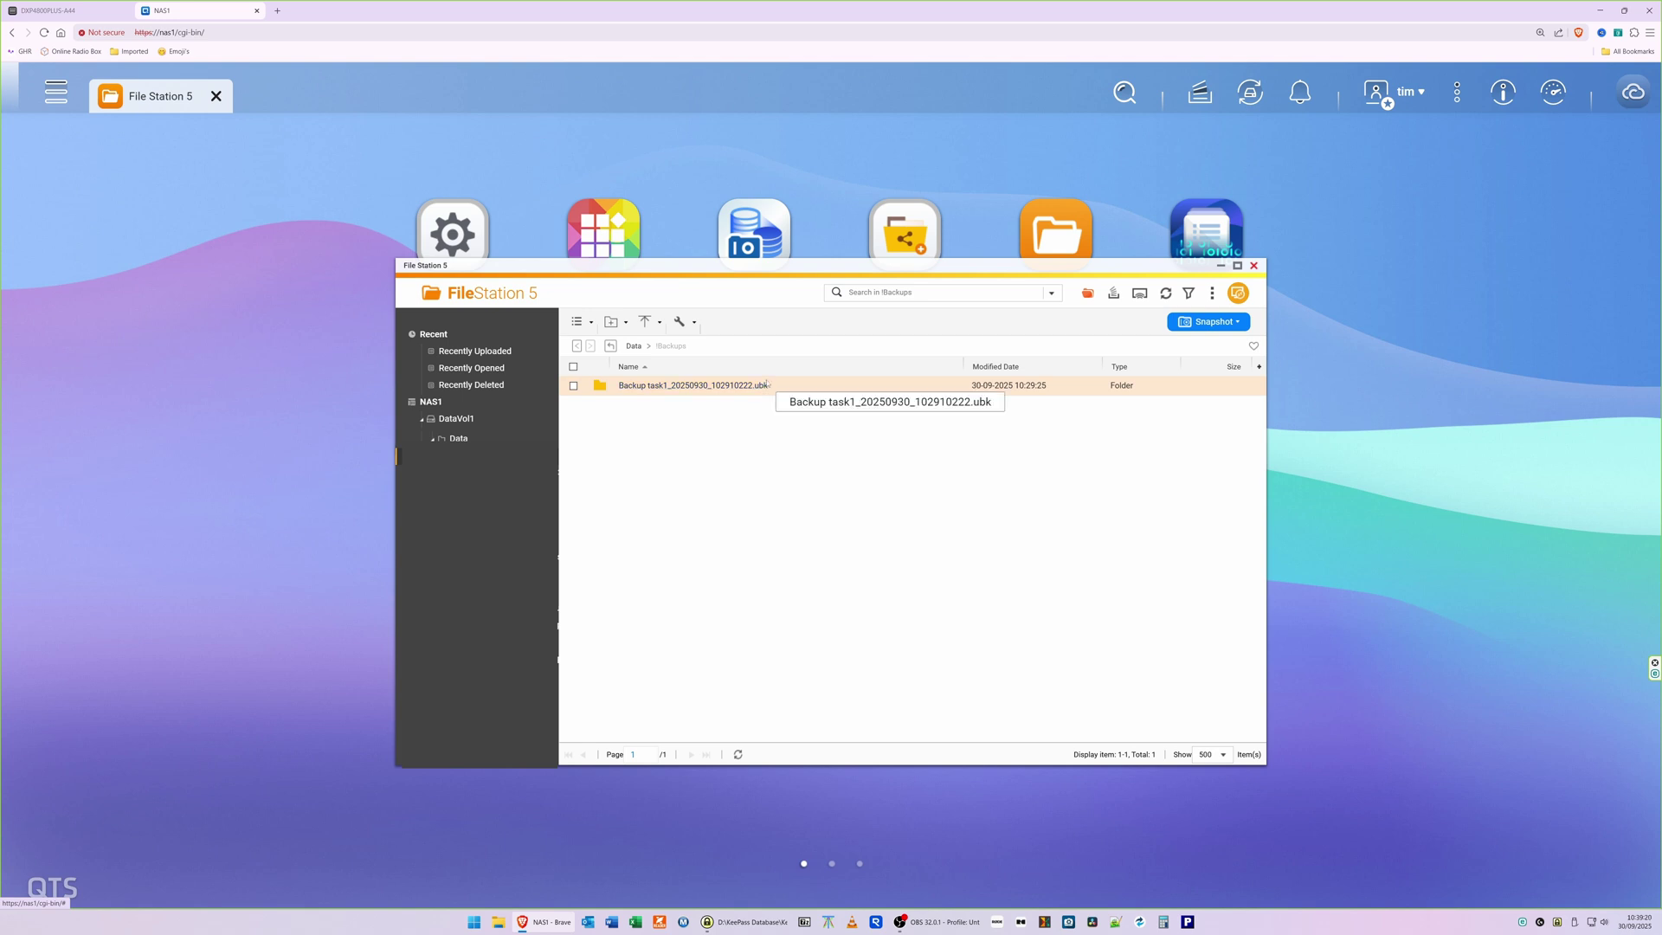
Inspect the structure of the Backup task1 .ubk folder, including its data subfolder and the 1f folder inside that.
left_click(719, 386)
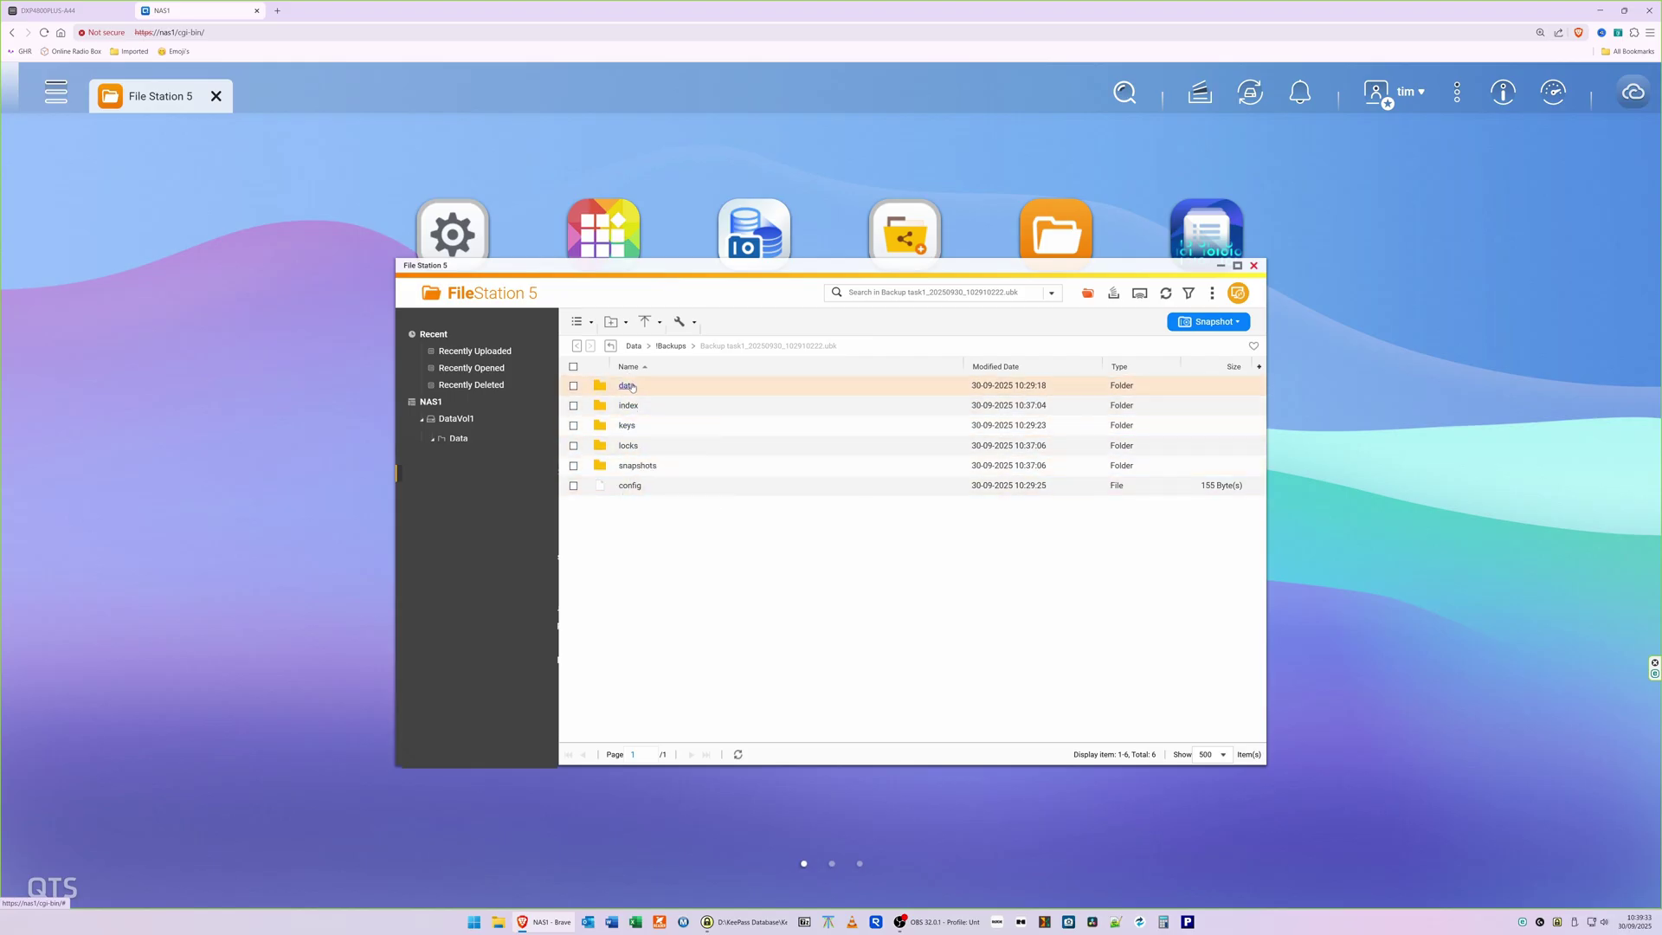
left_click(627, 387)
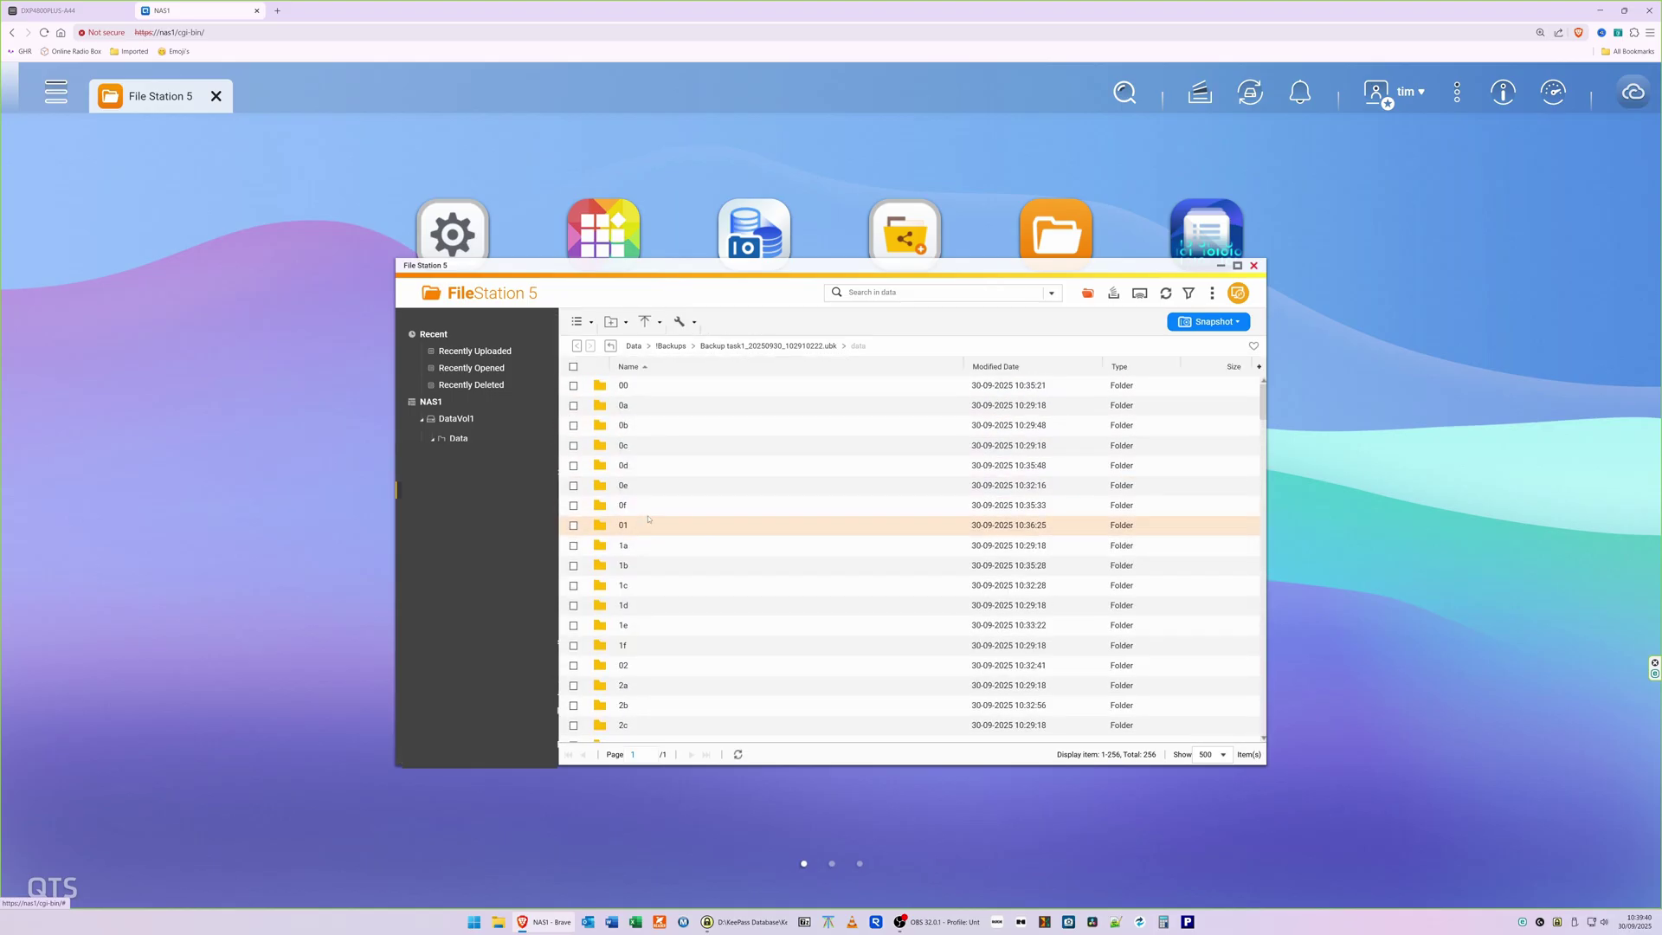
left_click(644, 445)
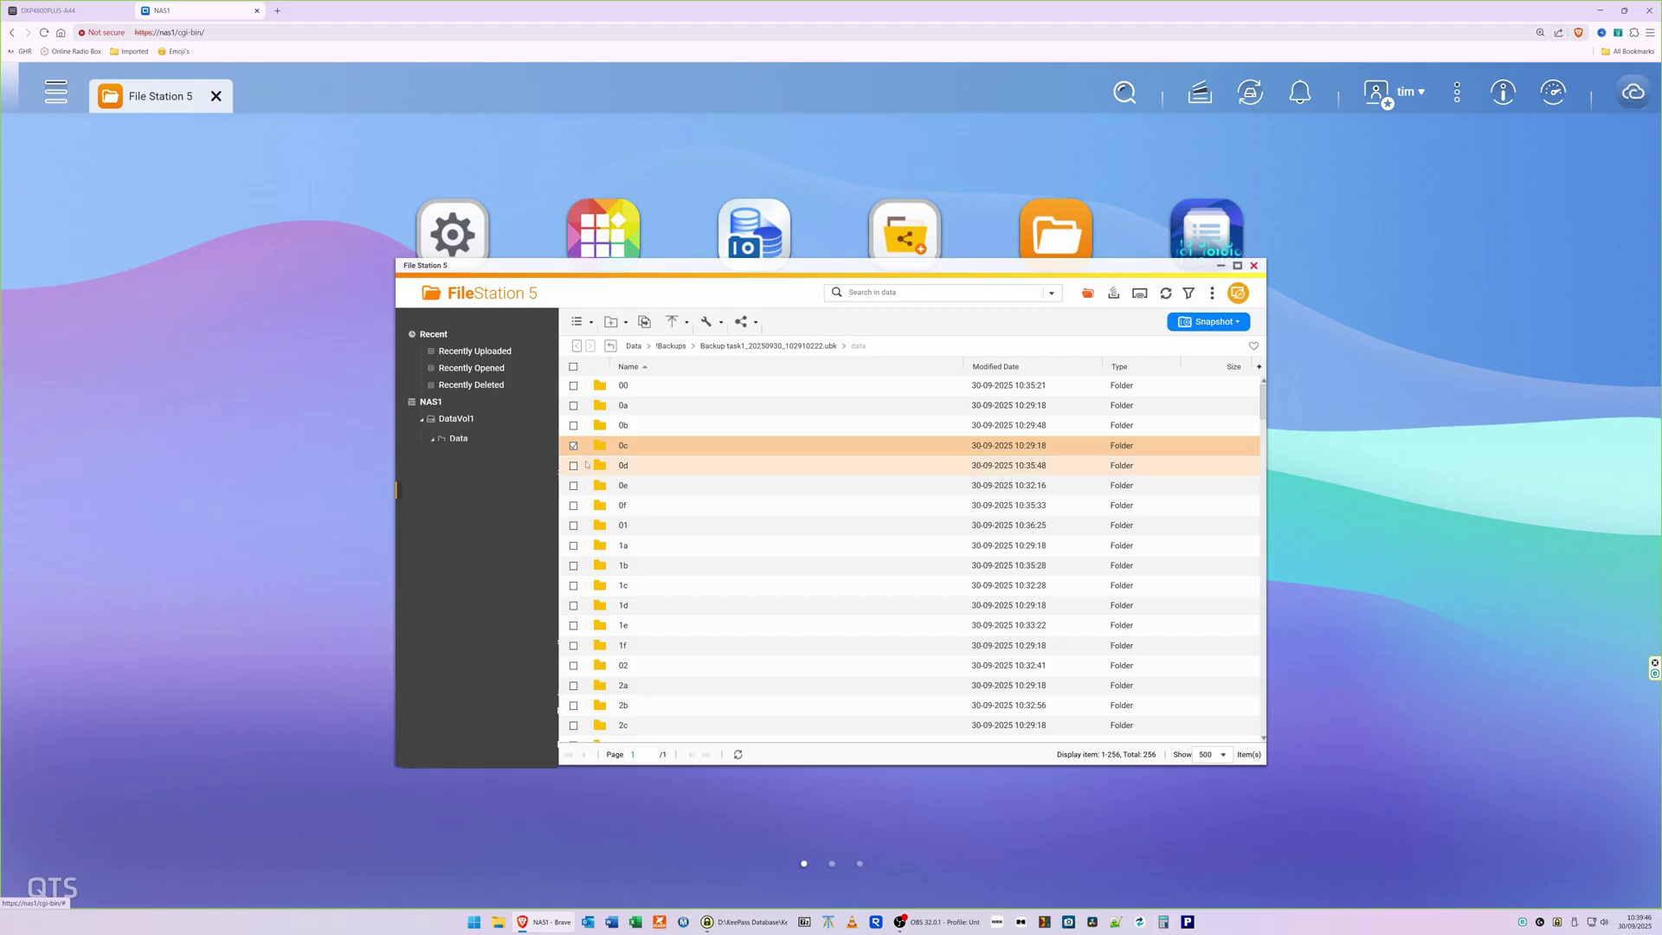
double_click(622, 648)
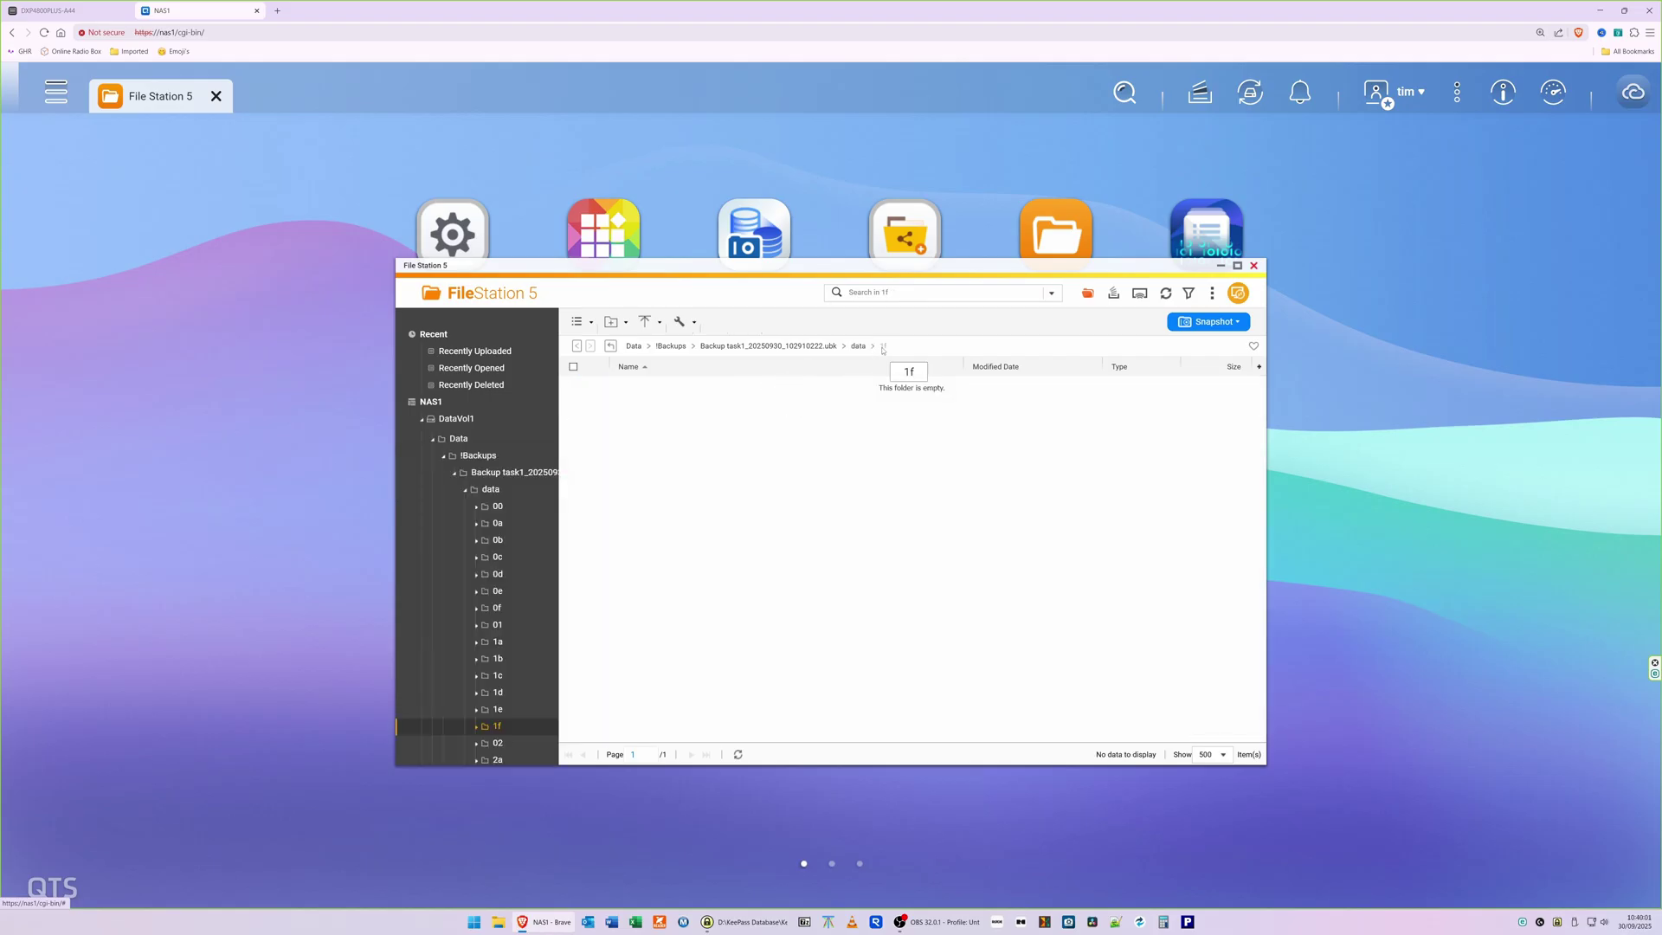
left_click(612, 345)
scroll(749, 609, "down", 3)
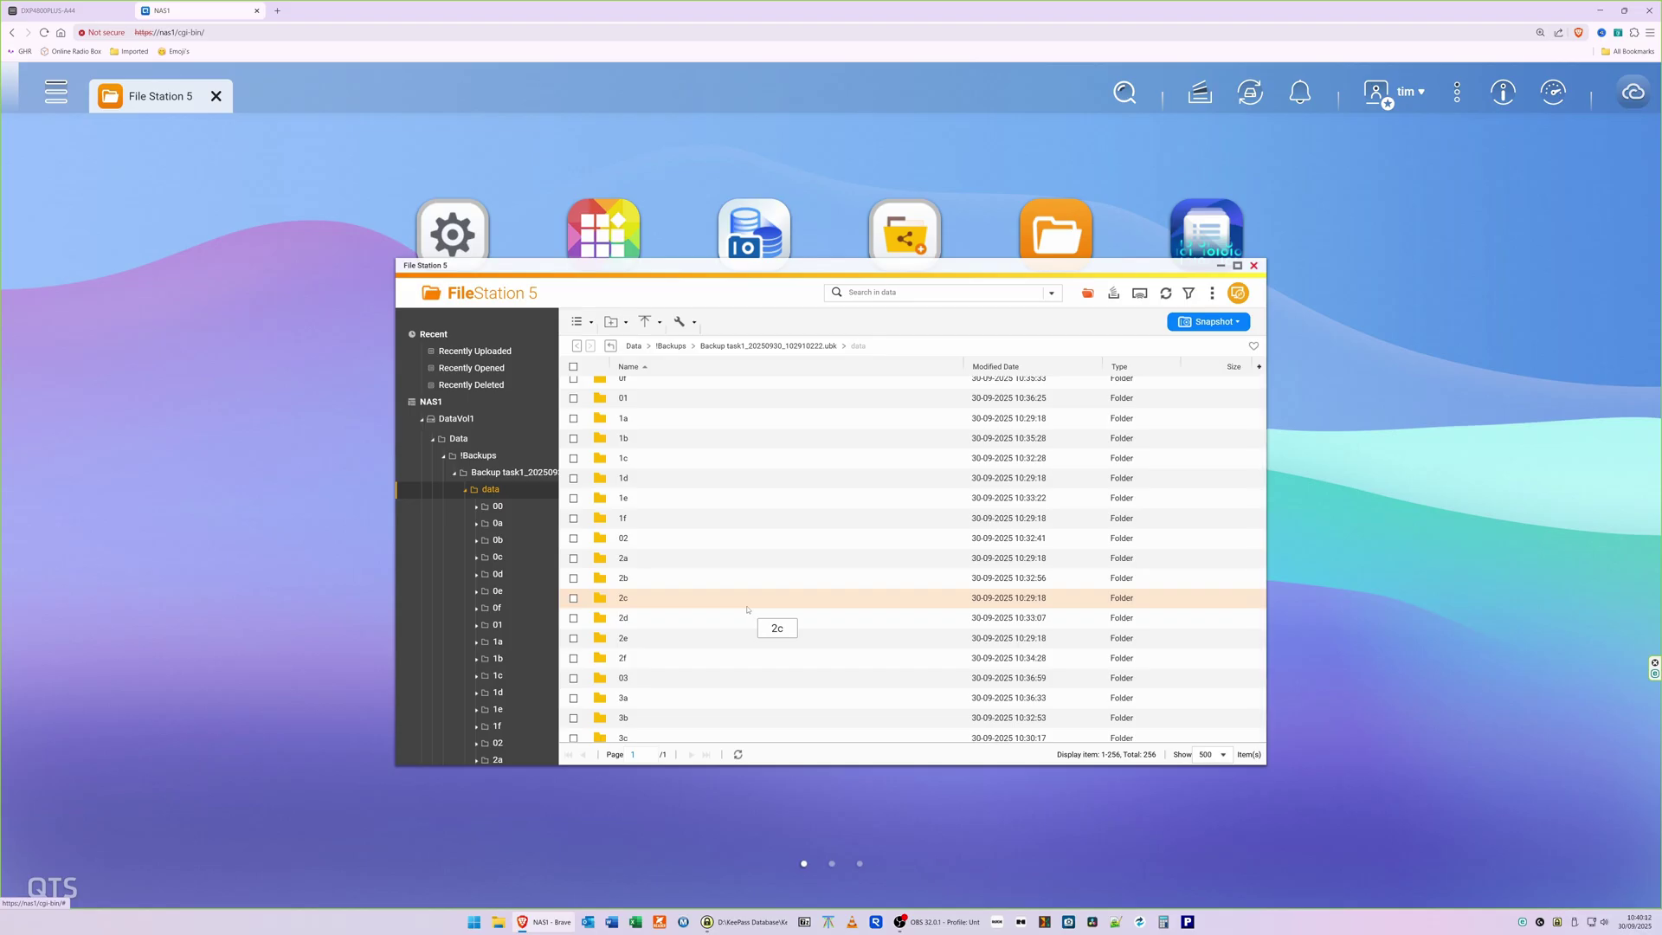
left_click(612, 346)
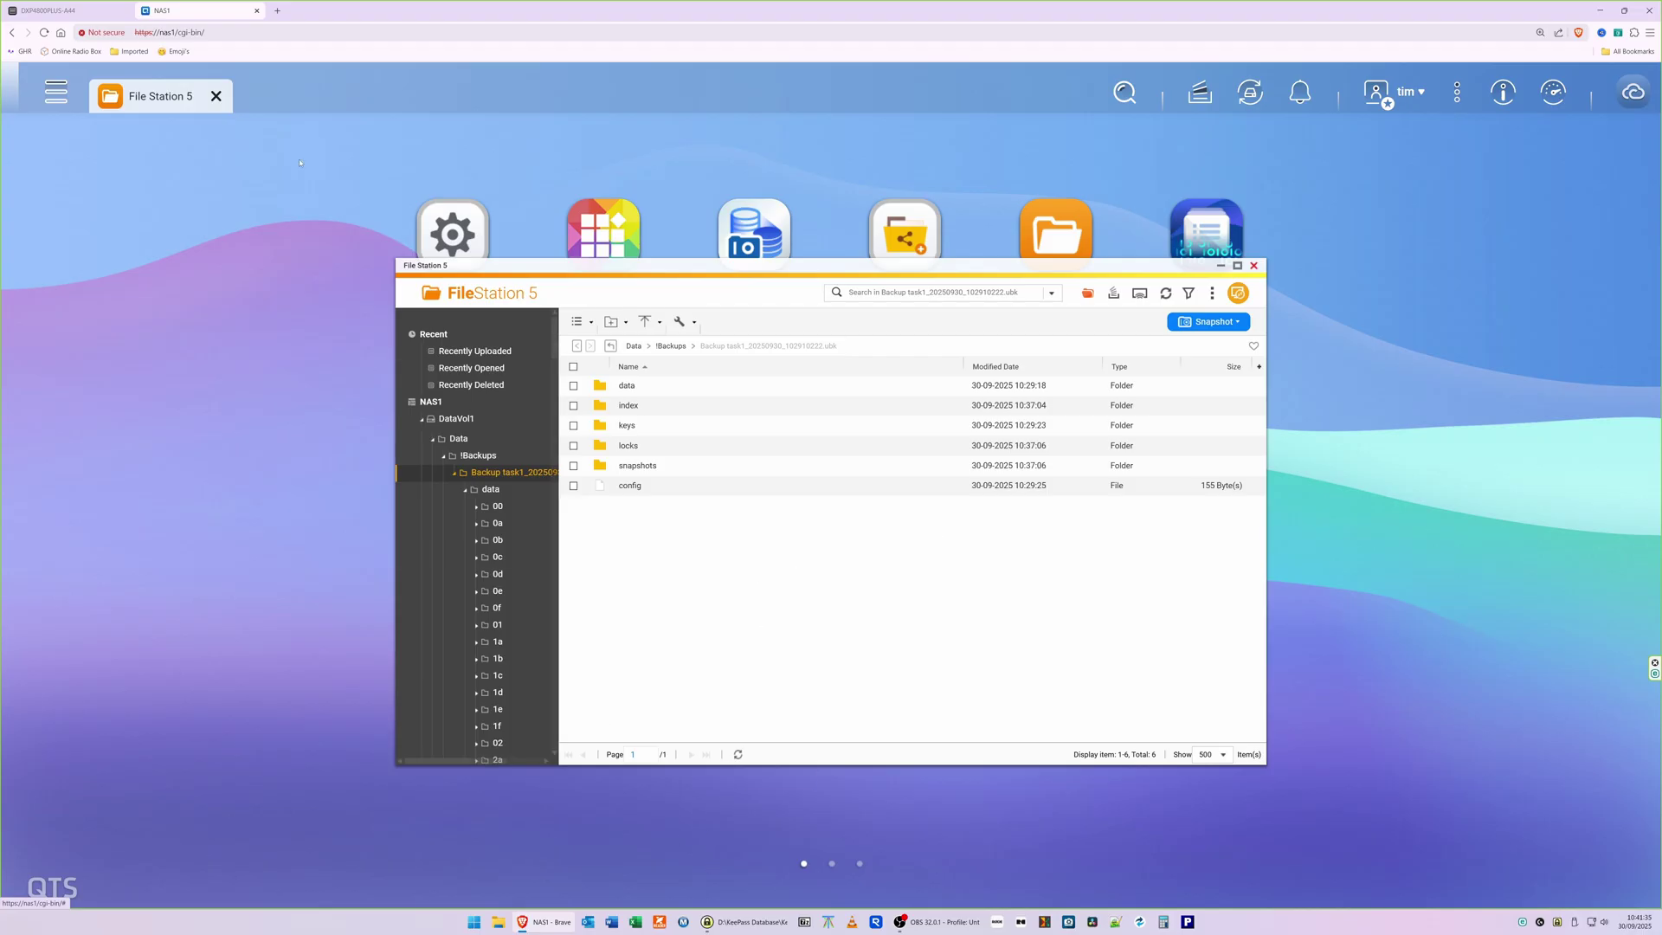
Switch back to the UGREEN NAS and start a new backup task of the type Backup between storage pools.
left_click(103, 14)
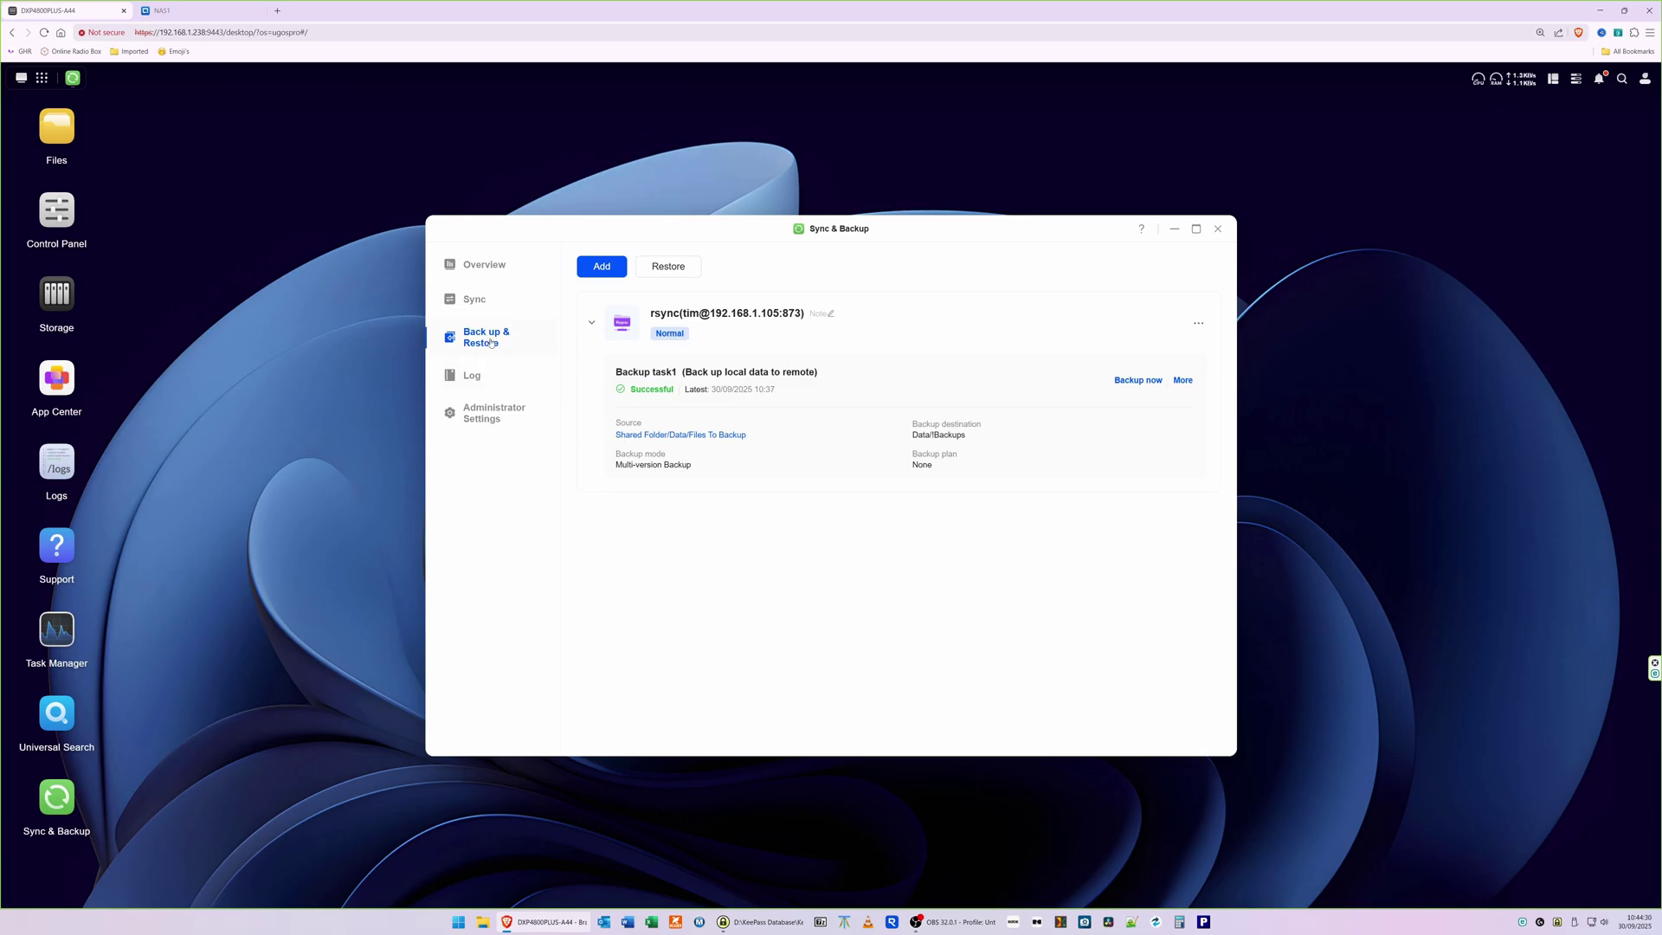
left_click(603, 268)
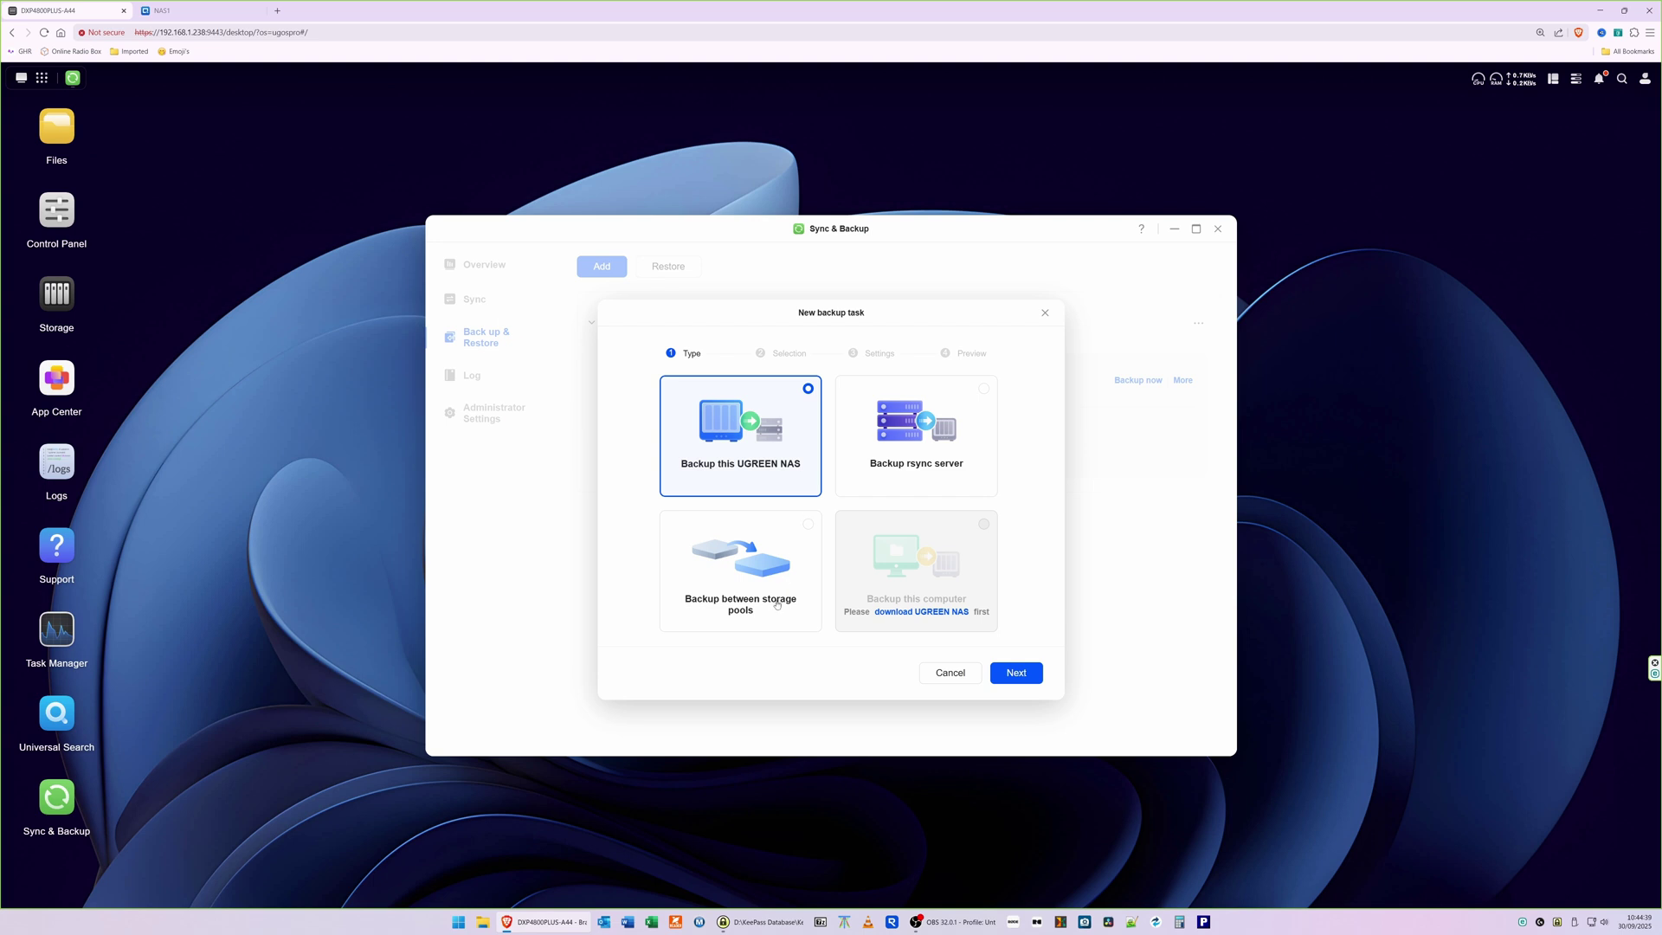
left_click(738, 578)
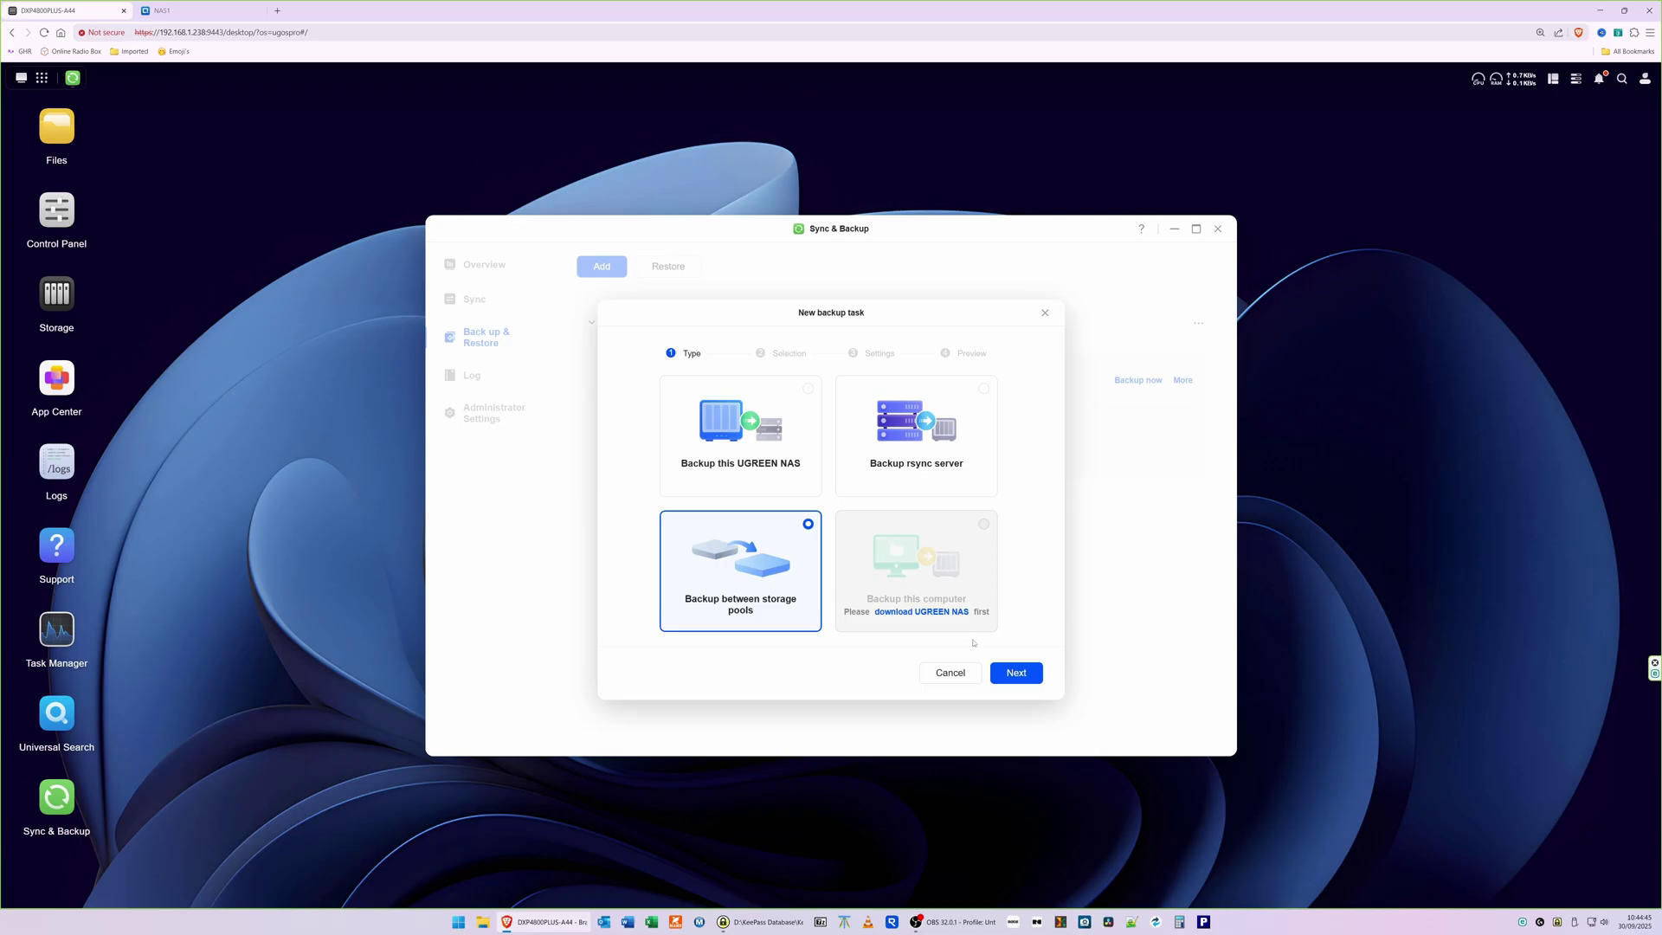
left_click(1025, 676)
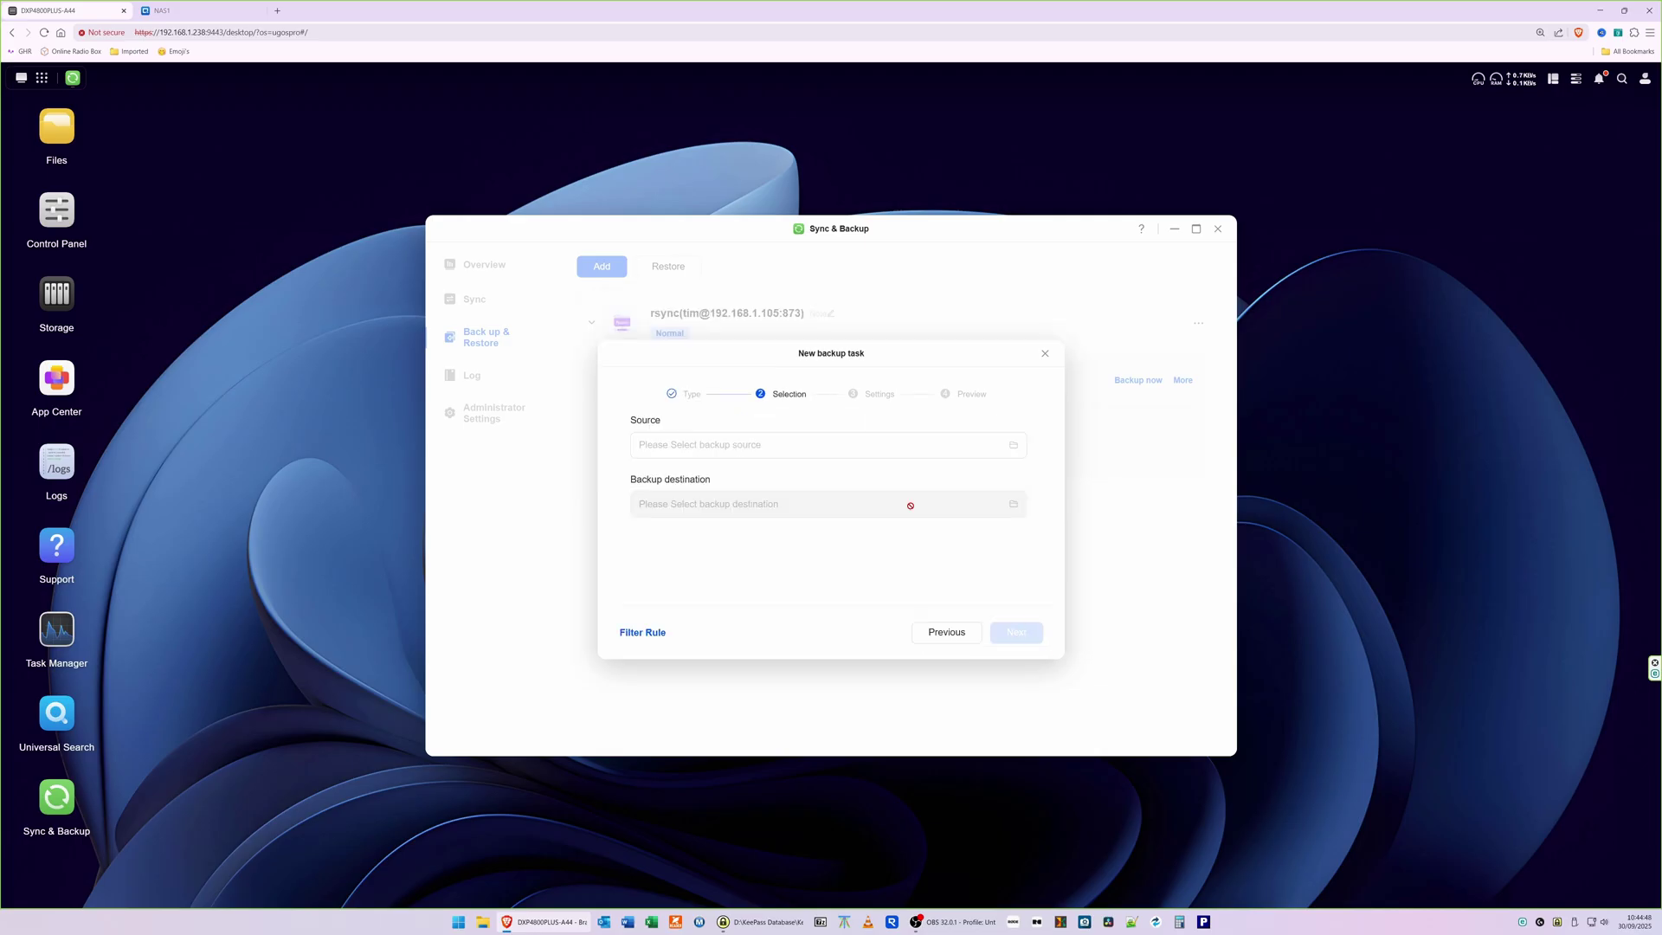
Choose the Data shared folder as the backup source and Kingston under External Storage 1 as the backup destination.
left_click(781, 443)
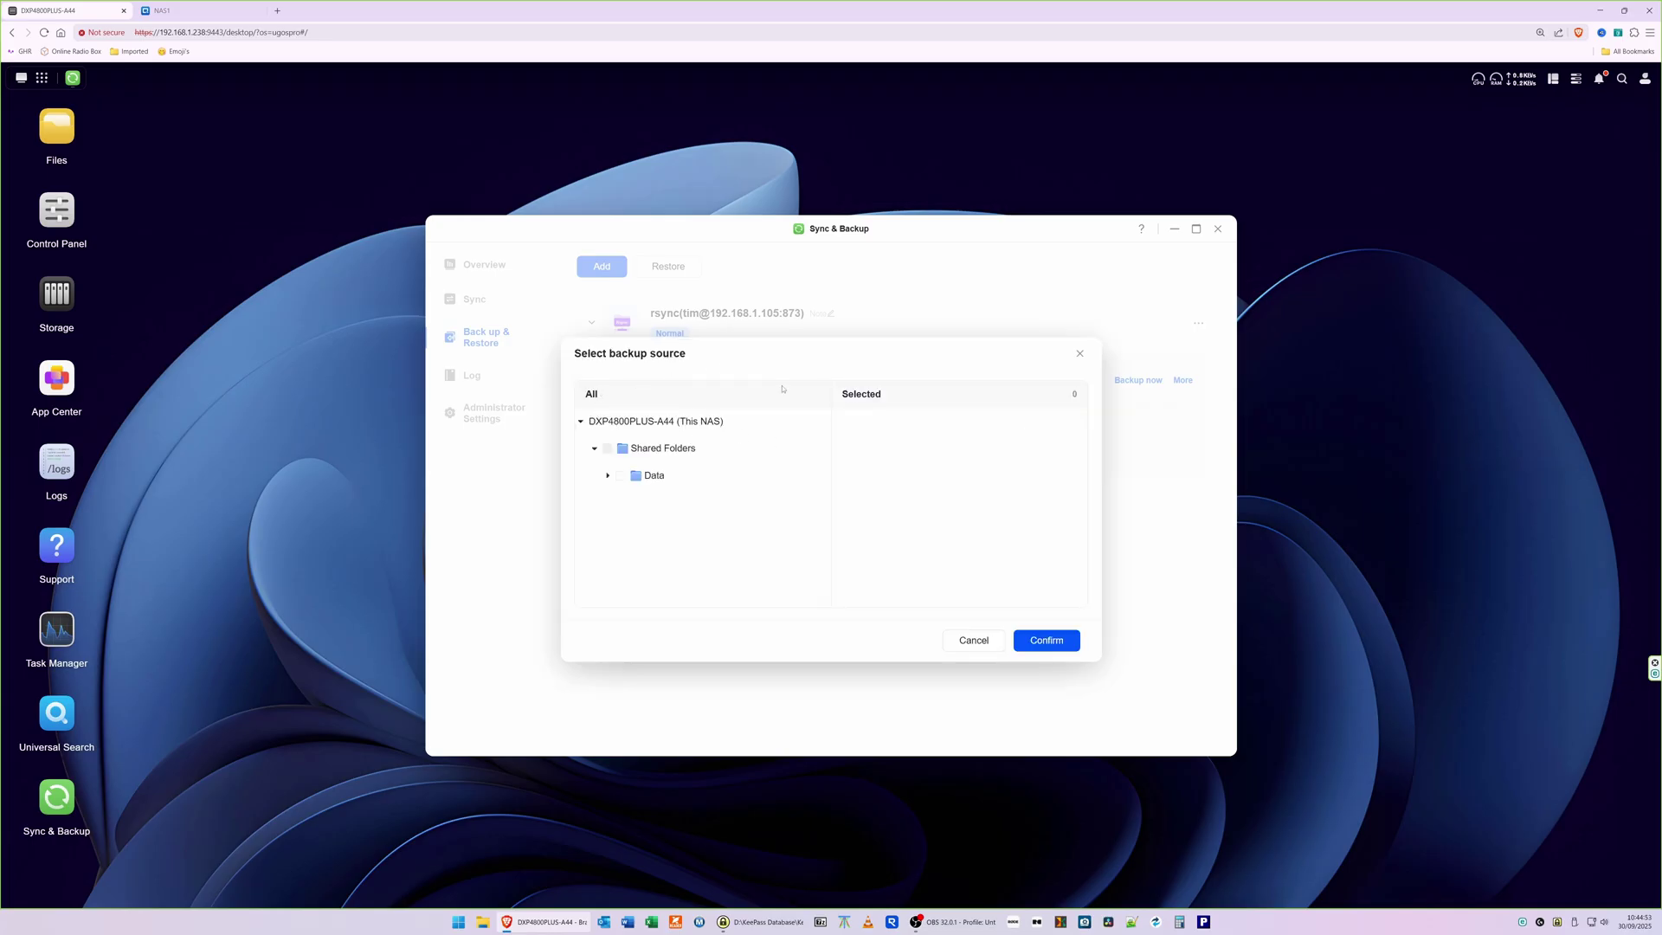
left_click(608, 477)
left_click(634, 503)
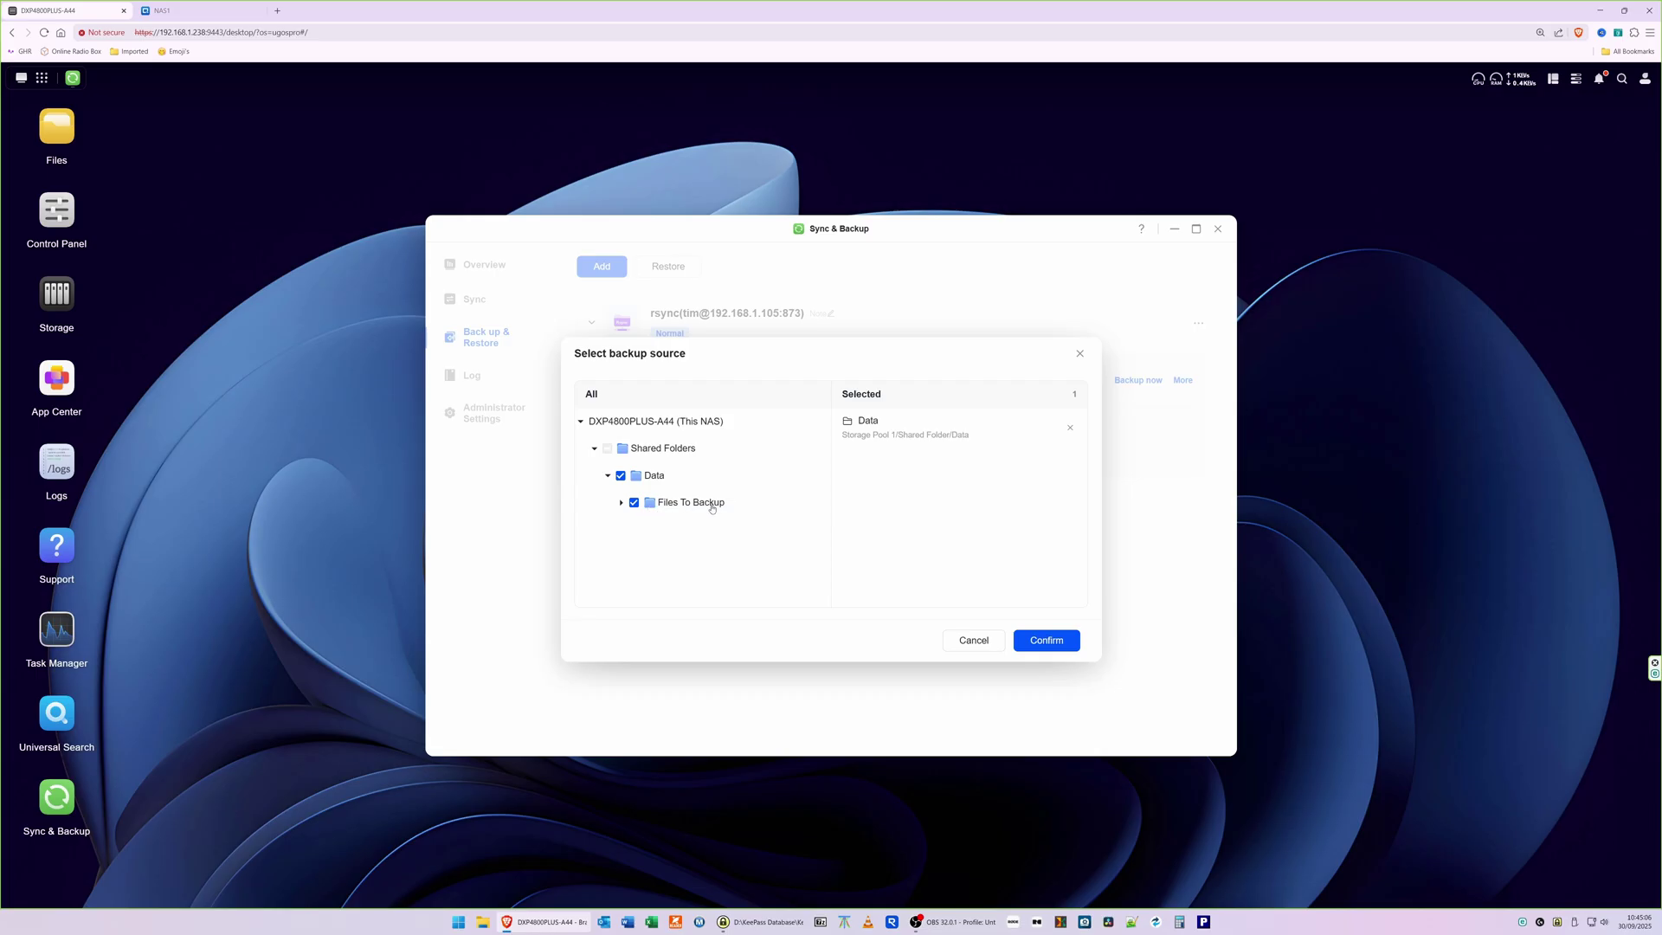
left_click(1052, 641)
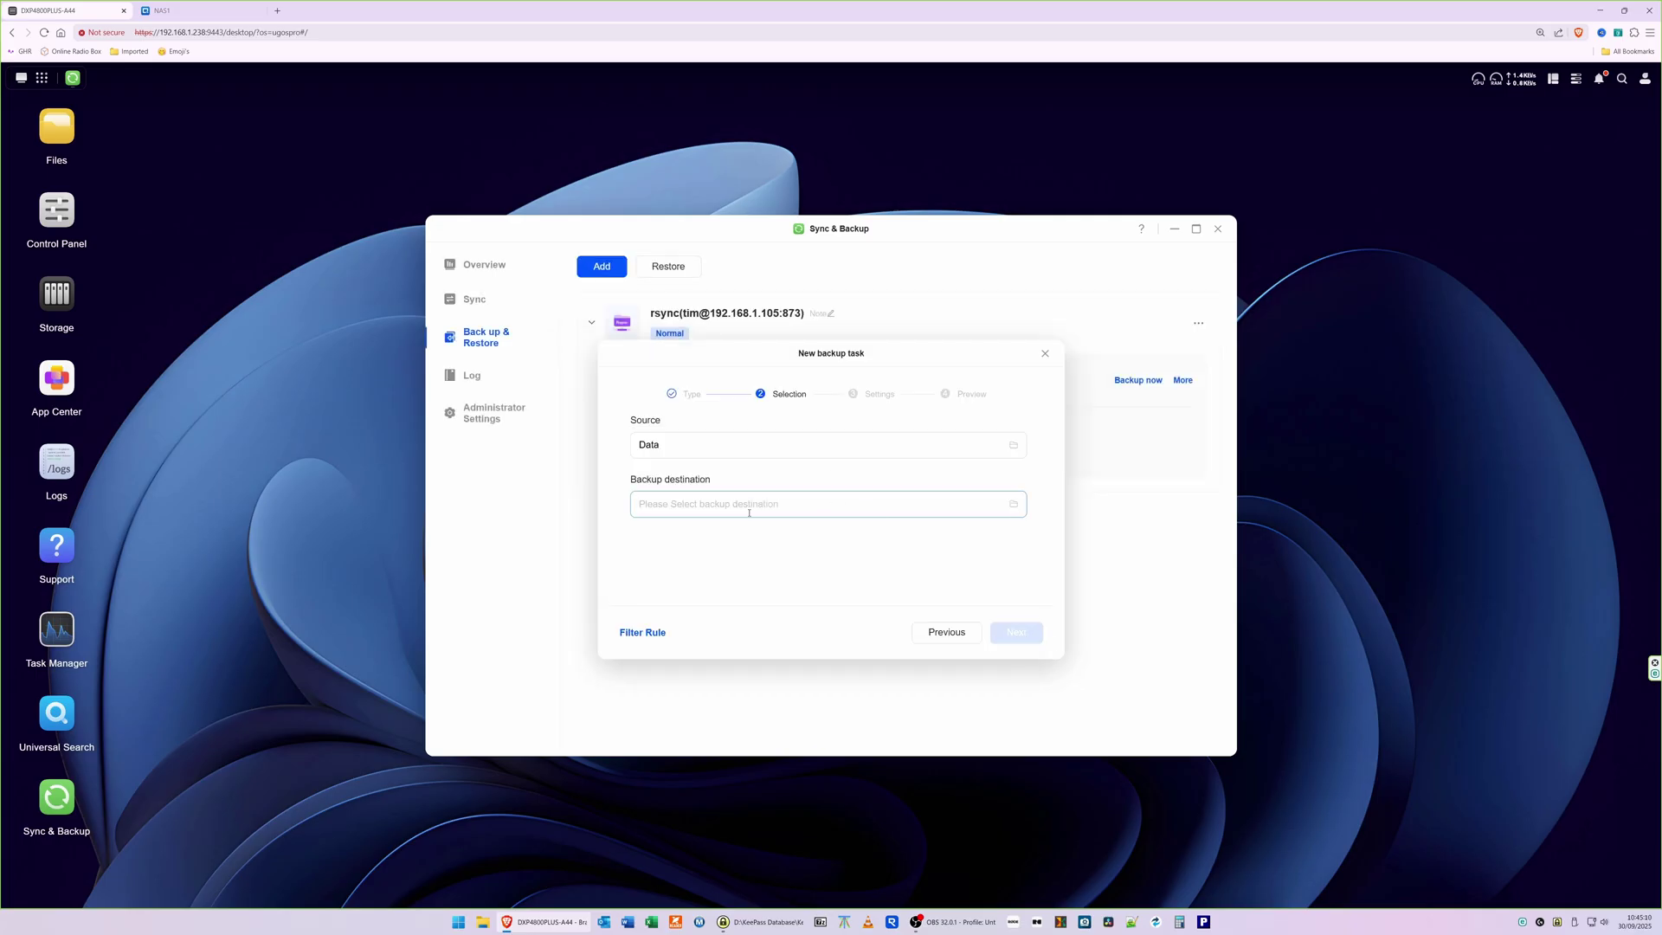
left_click(803, 503)
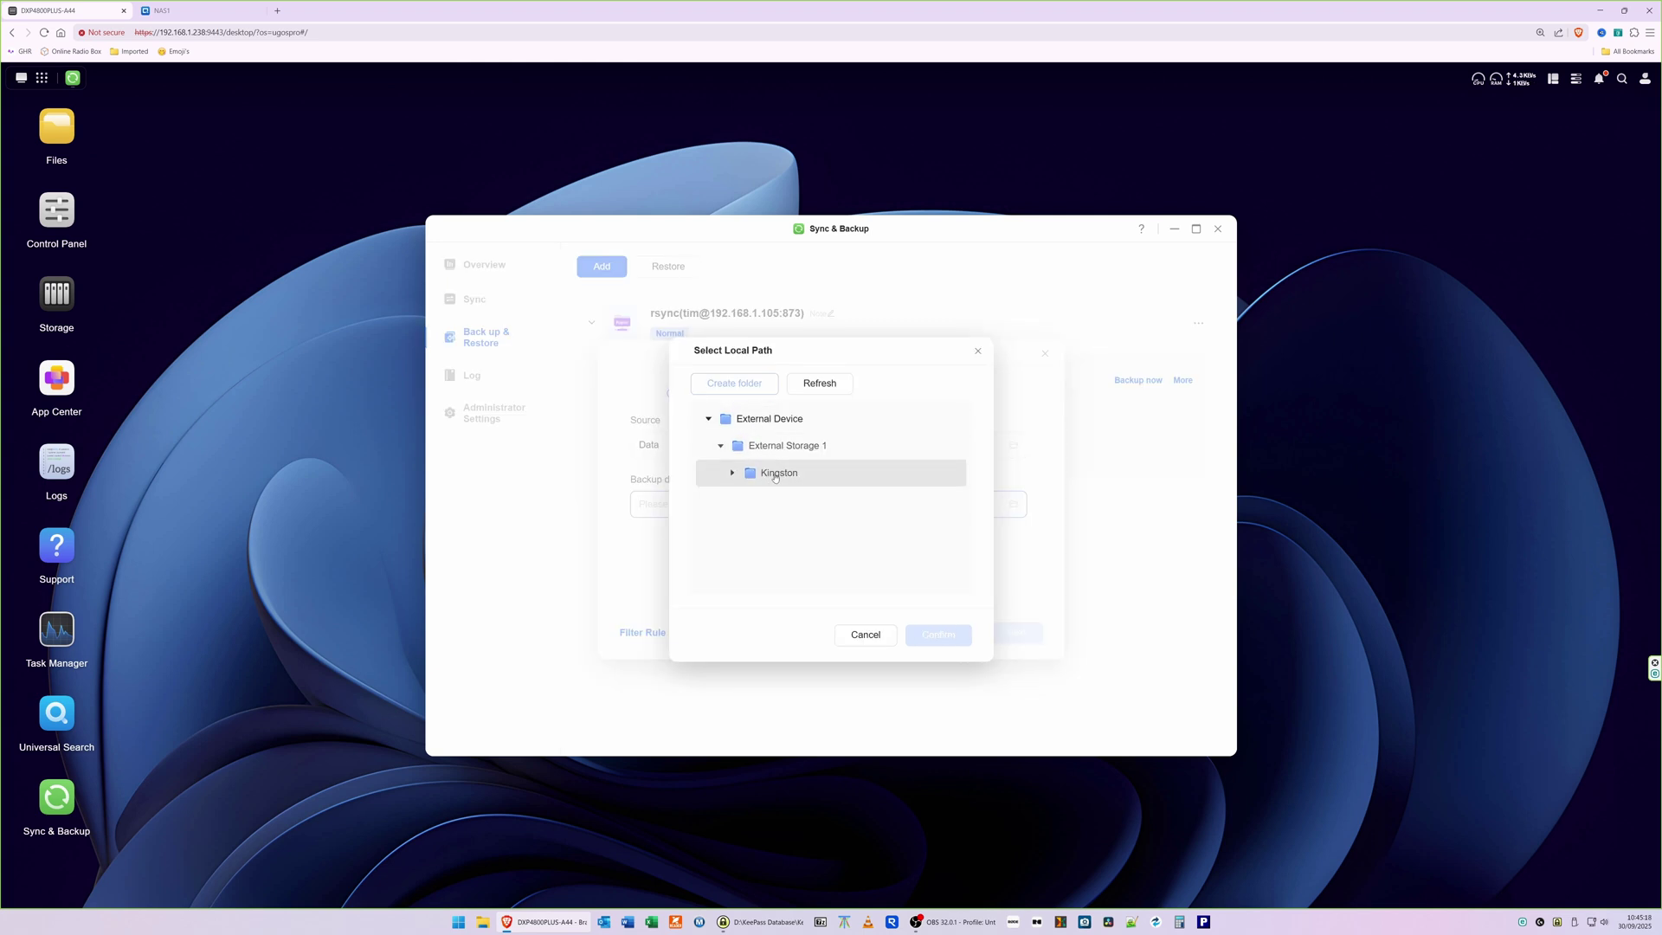
left_click(779, 474)
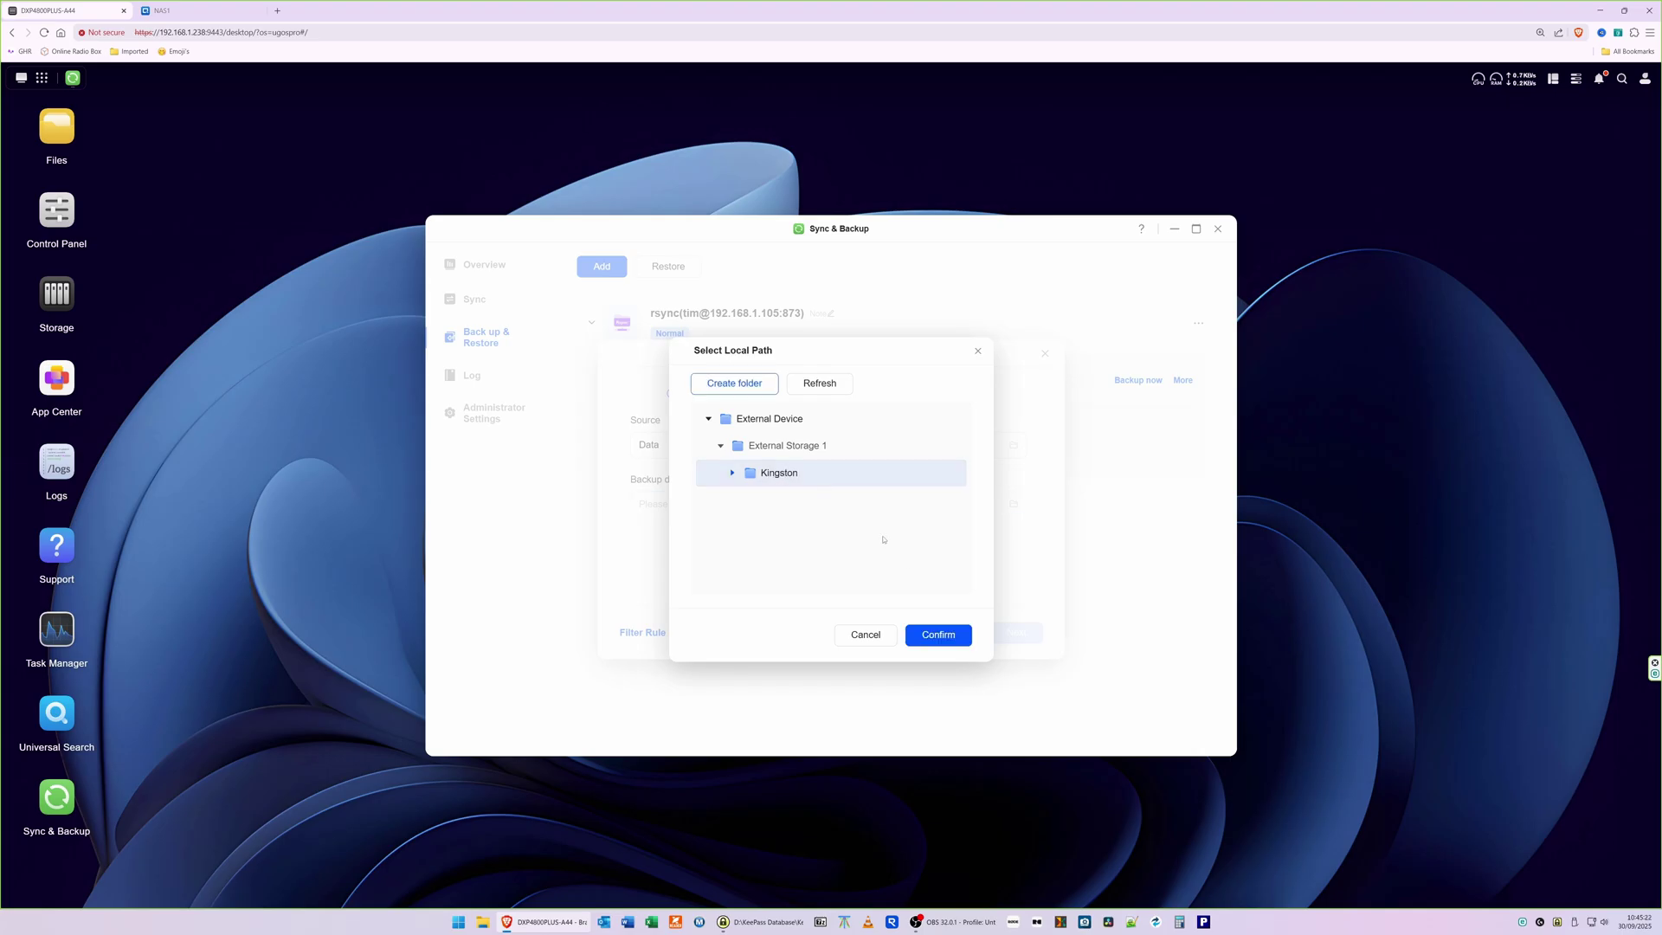
left_click(938, 635)
left_click(1020, 634)
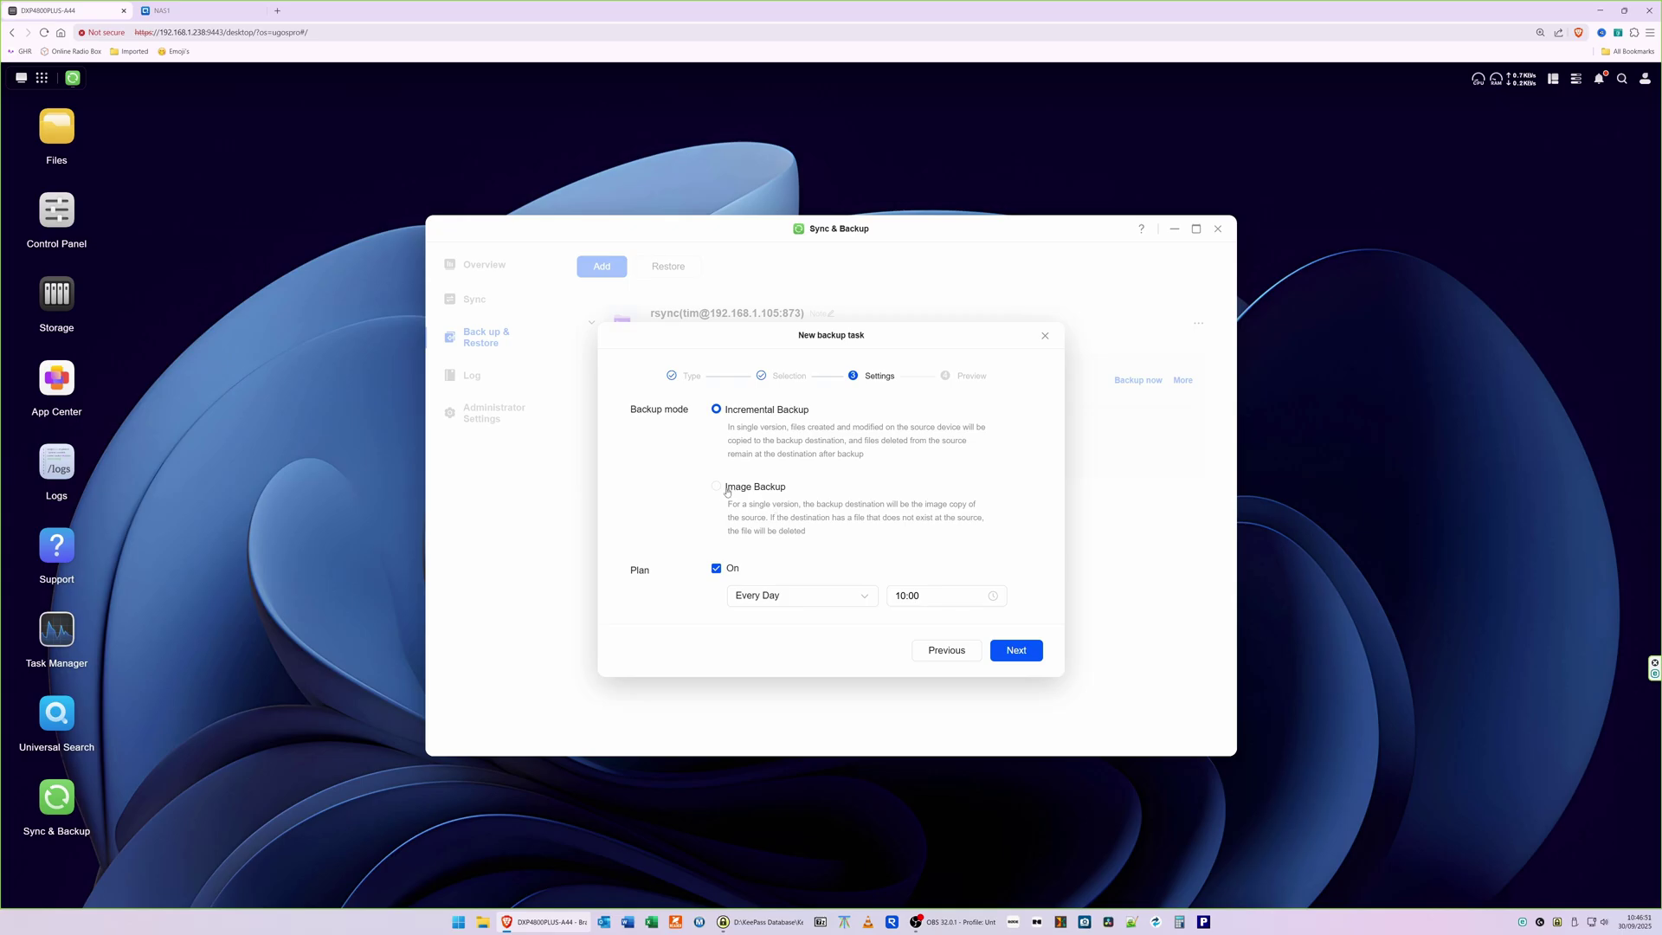
Set the backup mode to Image Backup, turn off the scheduled plan, and proceed to the task preview.
left_click(754, 489)
left_click(716, 569)
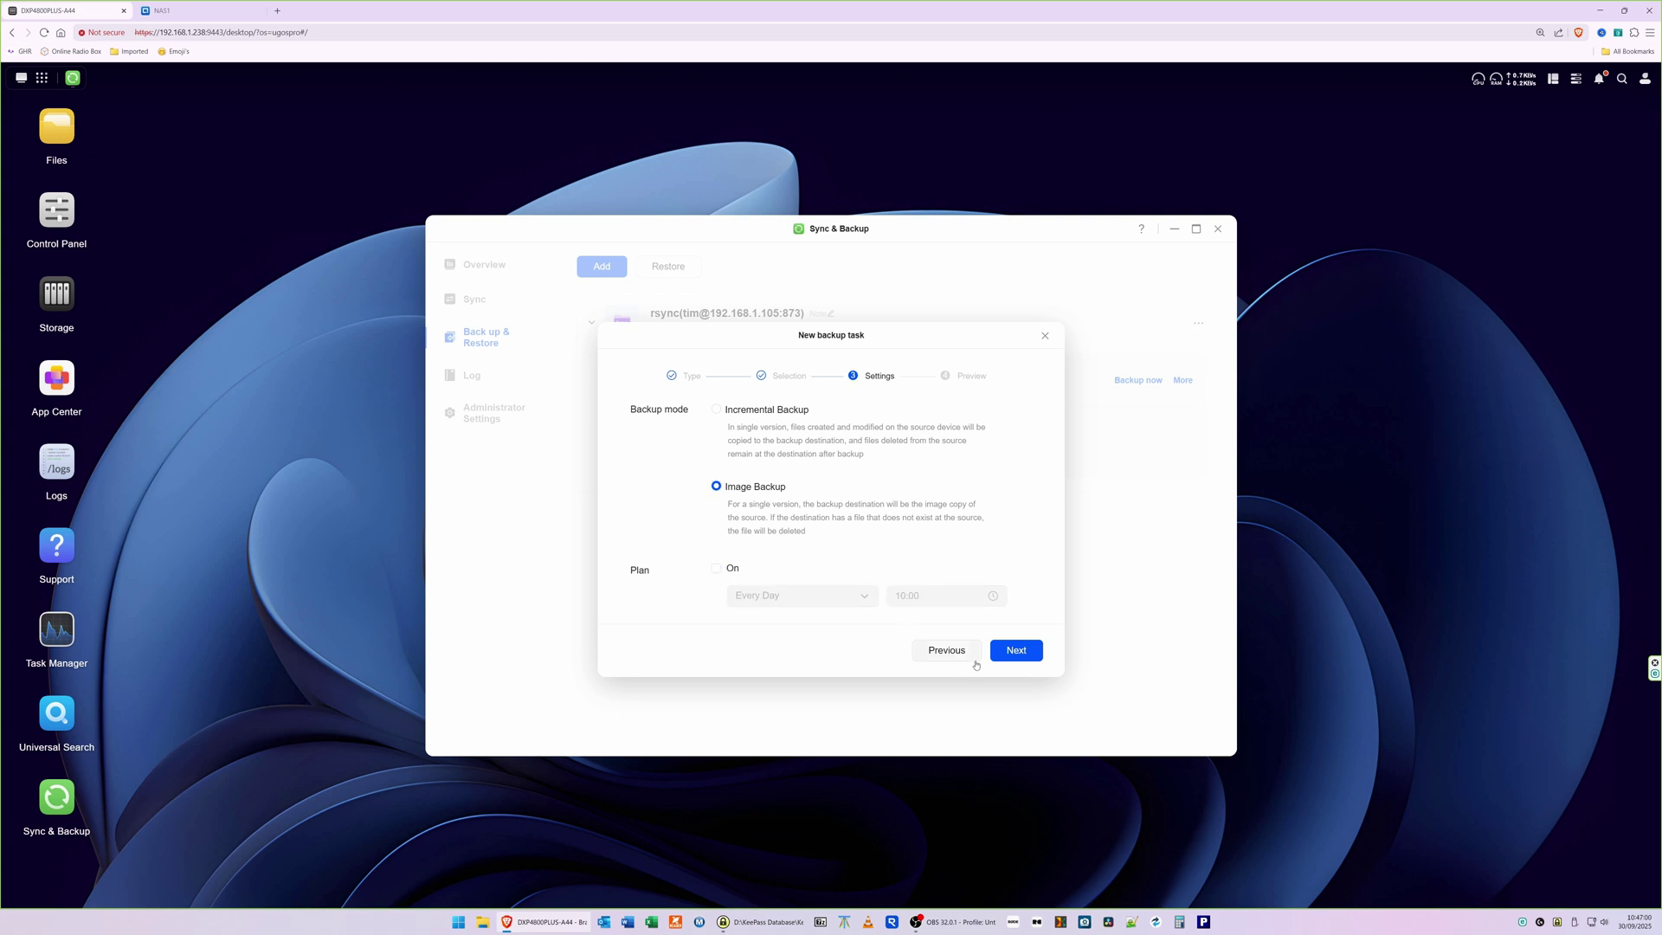
left_click(1025, 653)
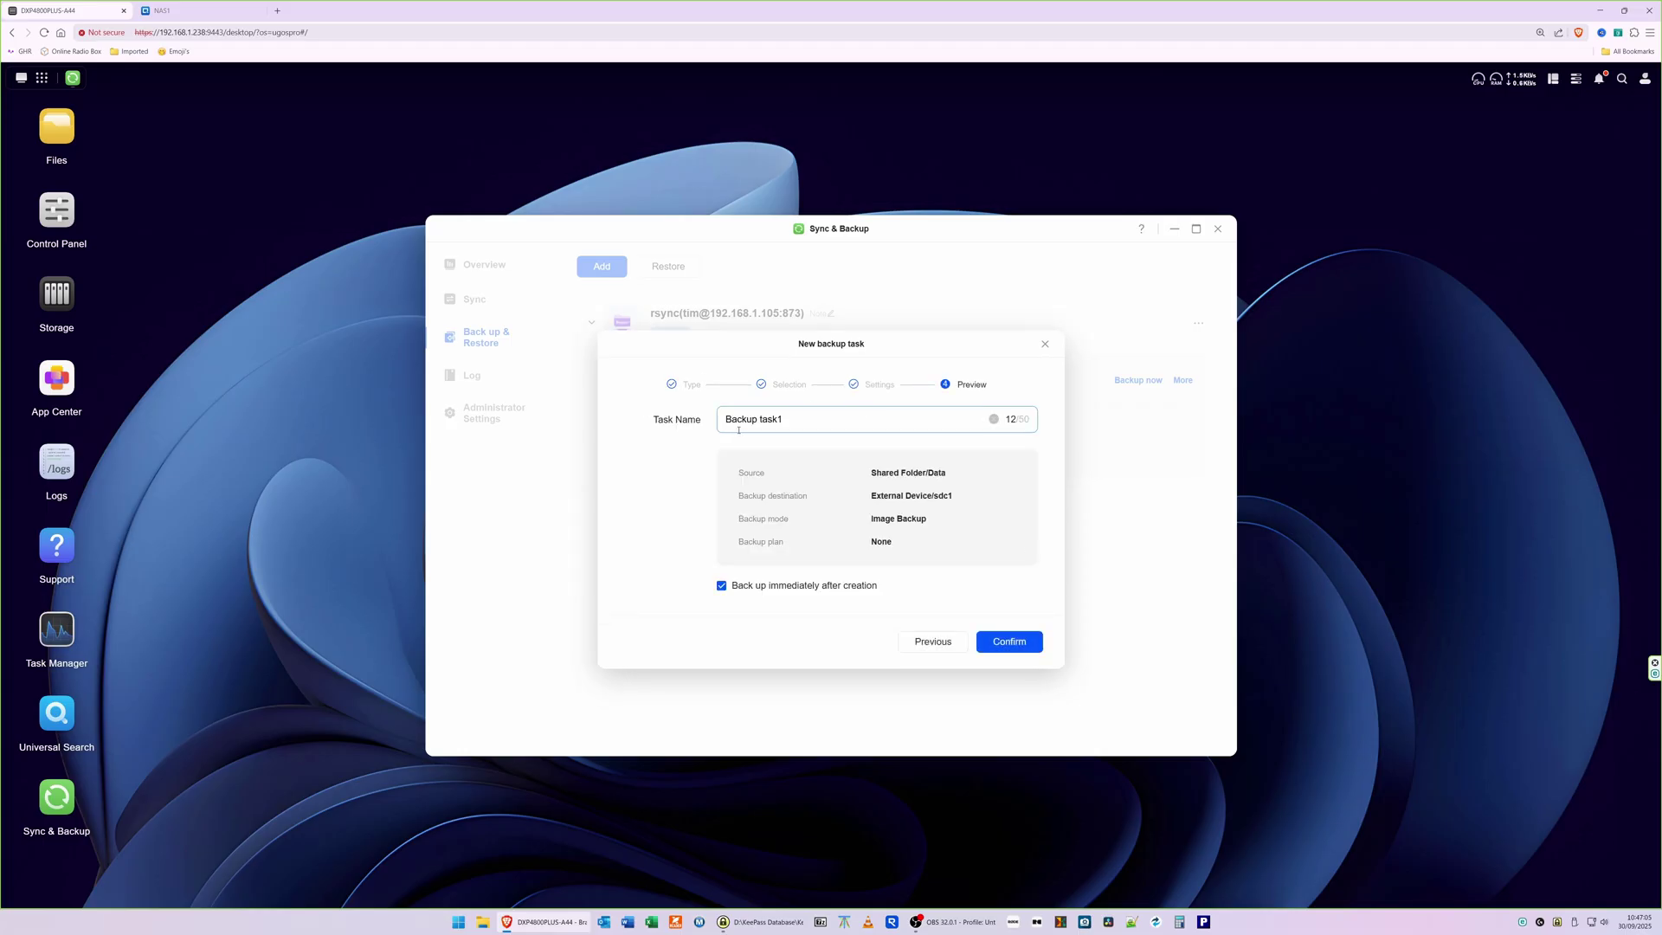
Create the task as Backup task2 with immediate backup after creation disabled, and start its backup manually.
key("BackSpace")
type("2")
left_click(721, 586)
left_click(996, 645)
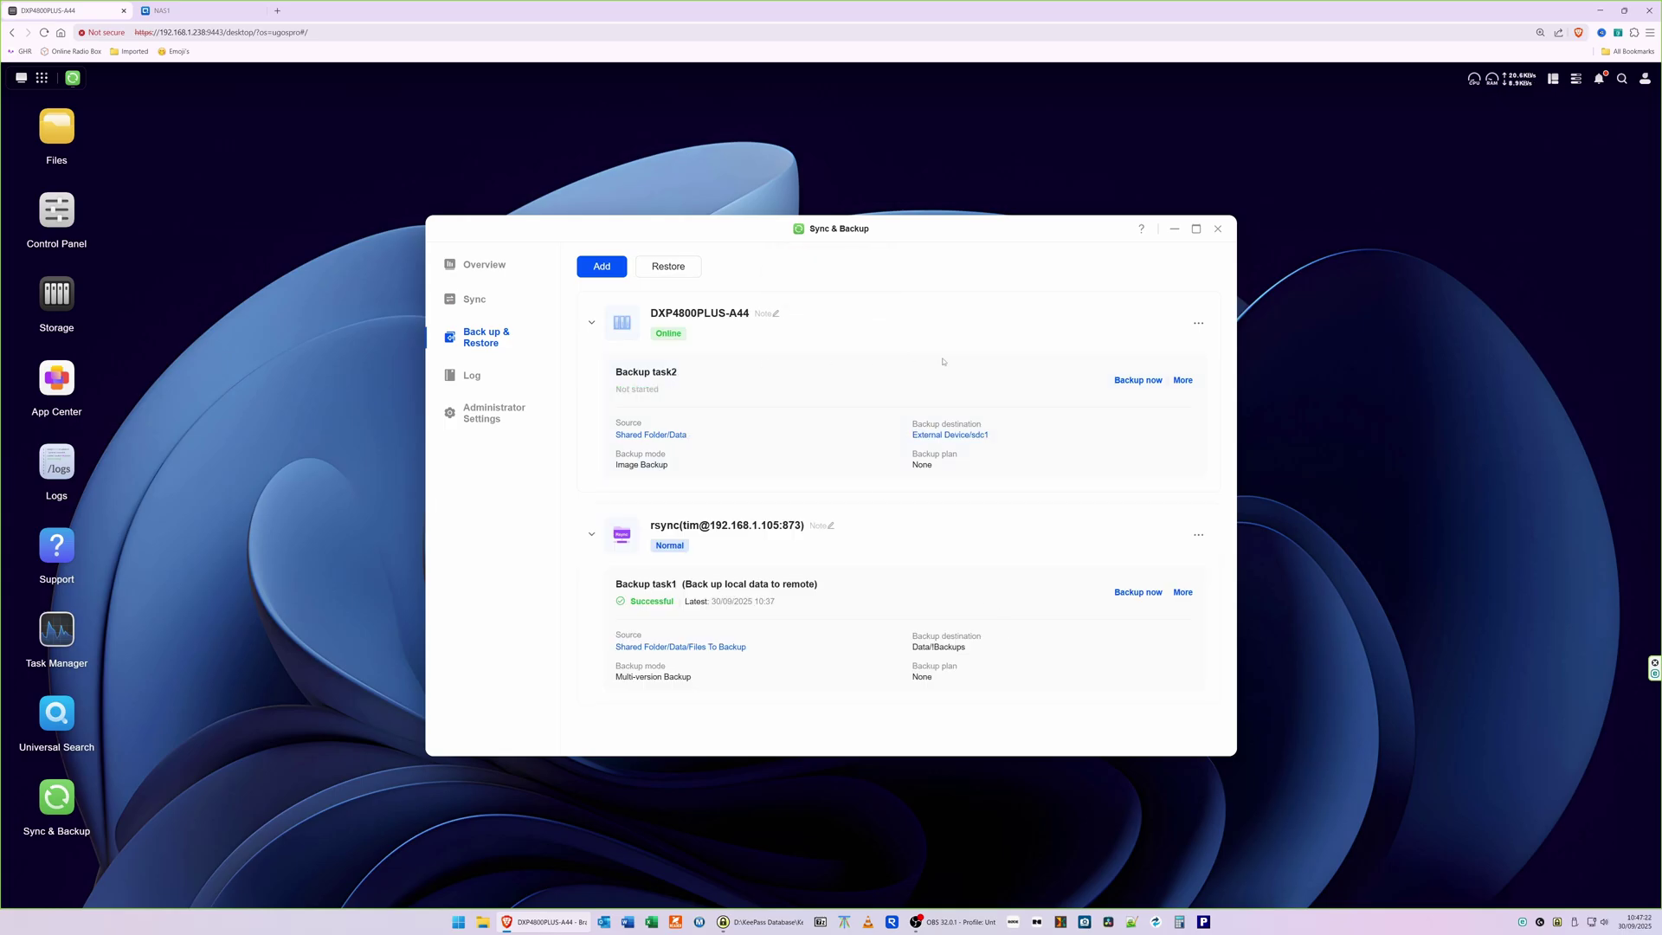
left_click(1139, 381)
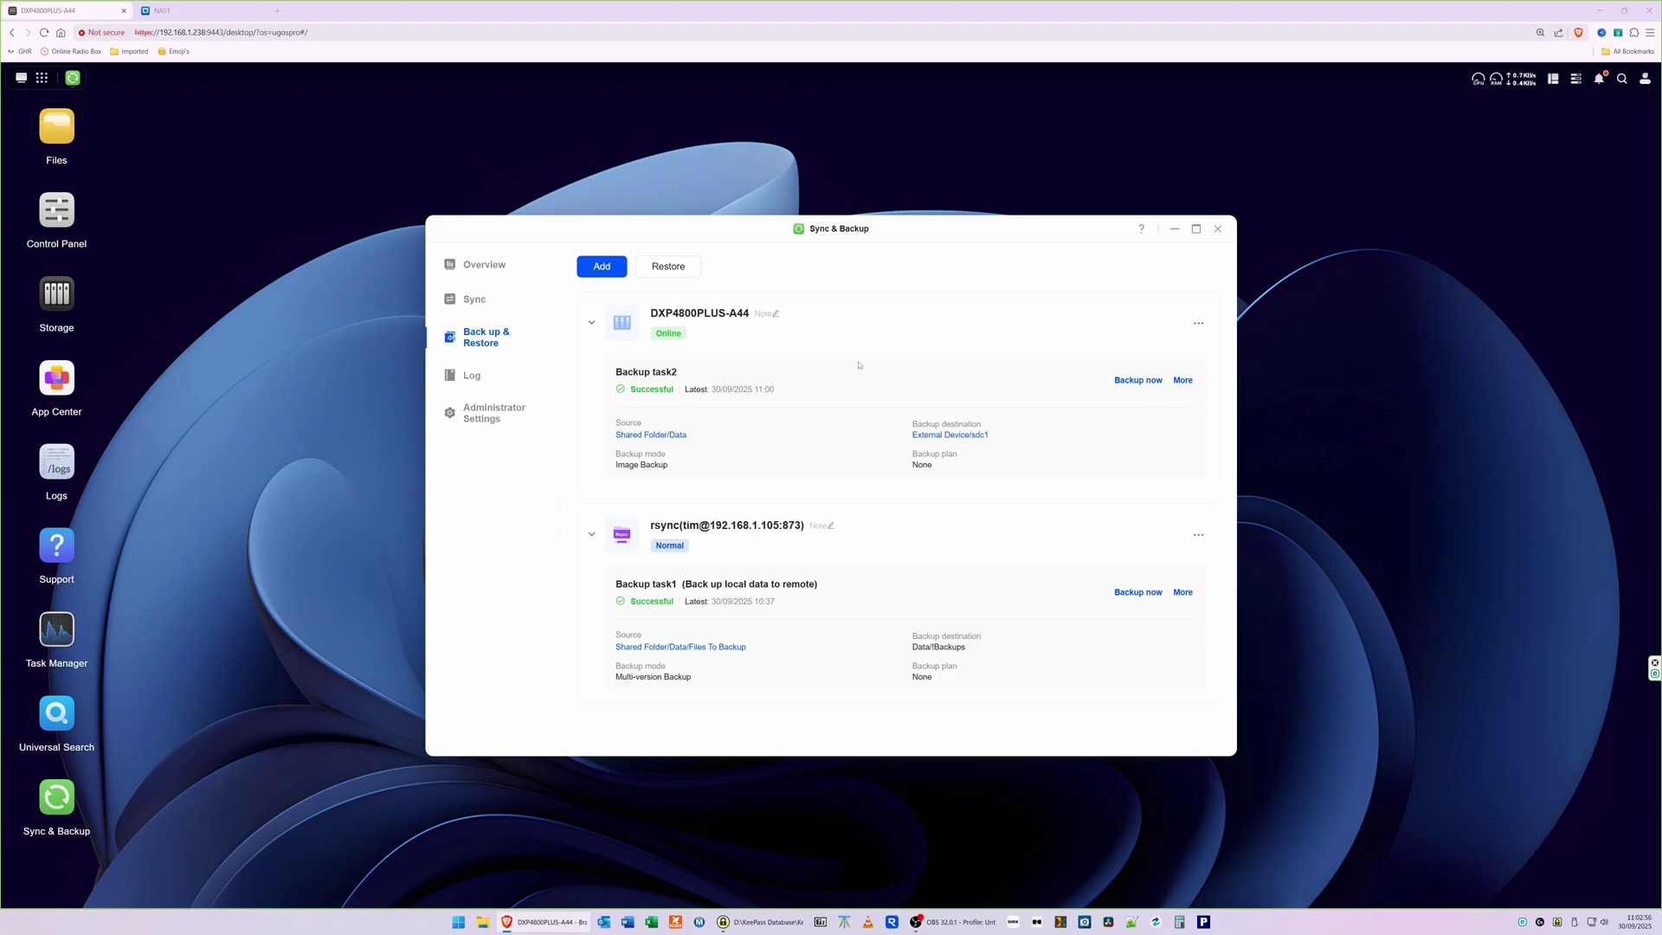
Open the Files app and inspect the backed-up Data folder inside Backup task2 on the Kingston external drive.
left_click(74, 136)
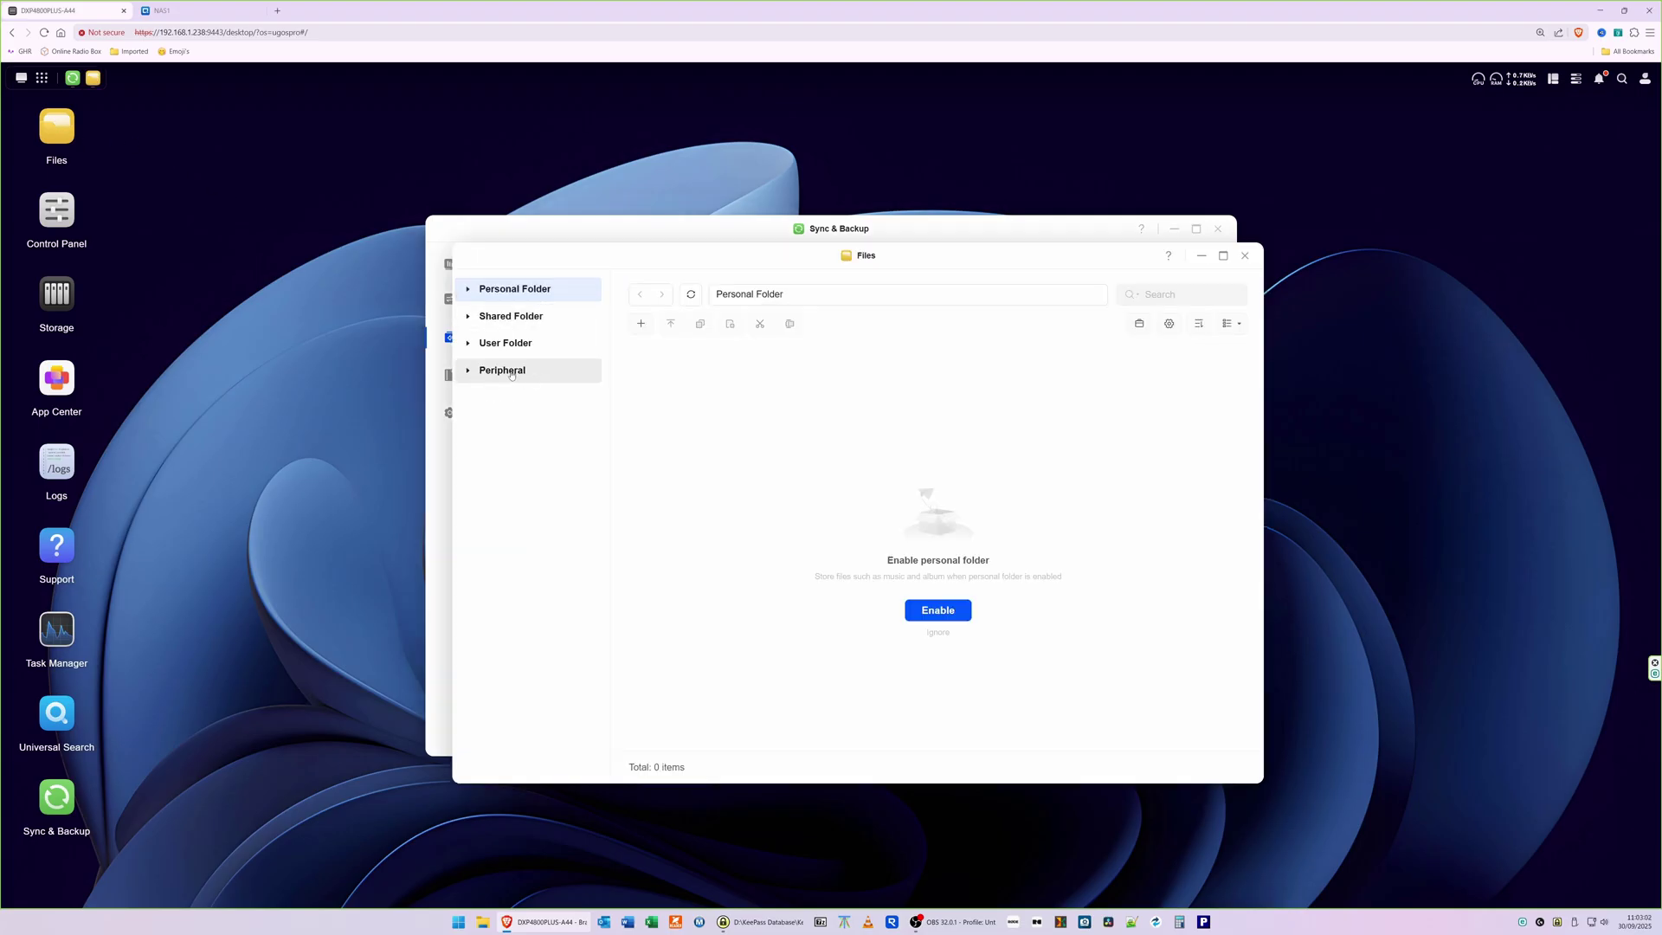
left_click(512, 372)
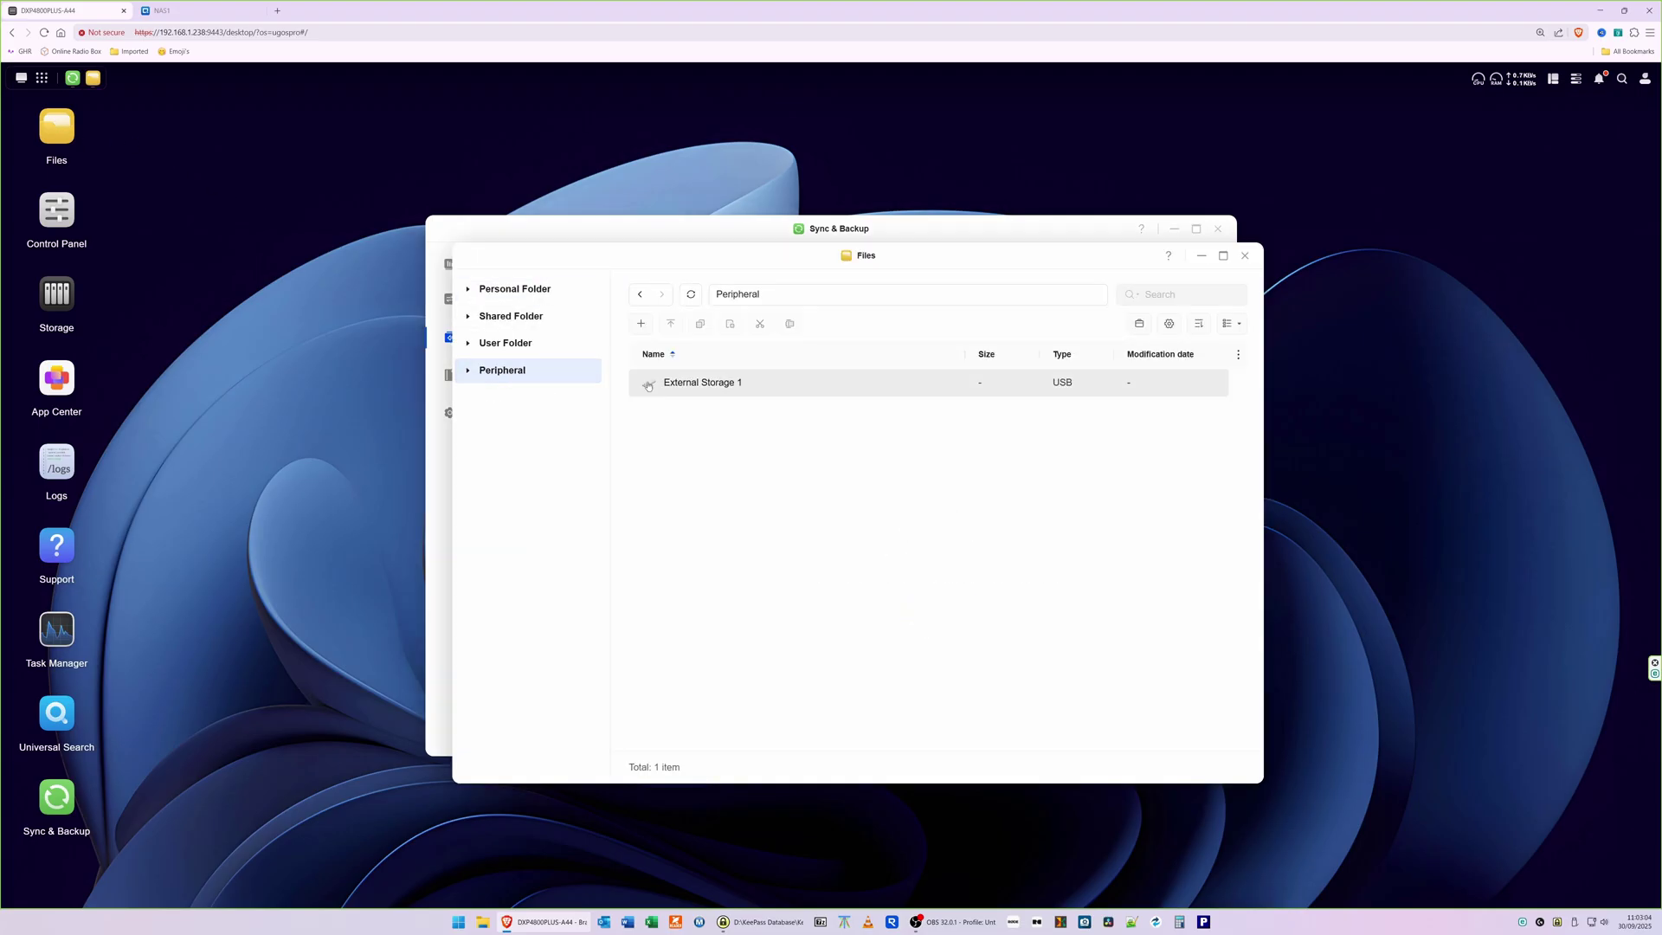
double_click(699, 385)
double_click(699, 385)
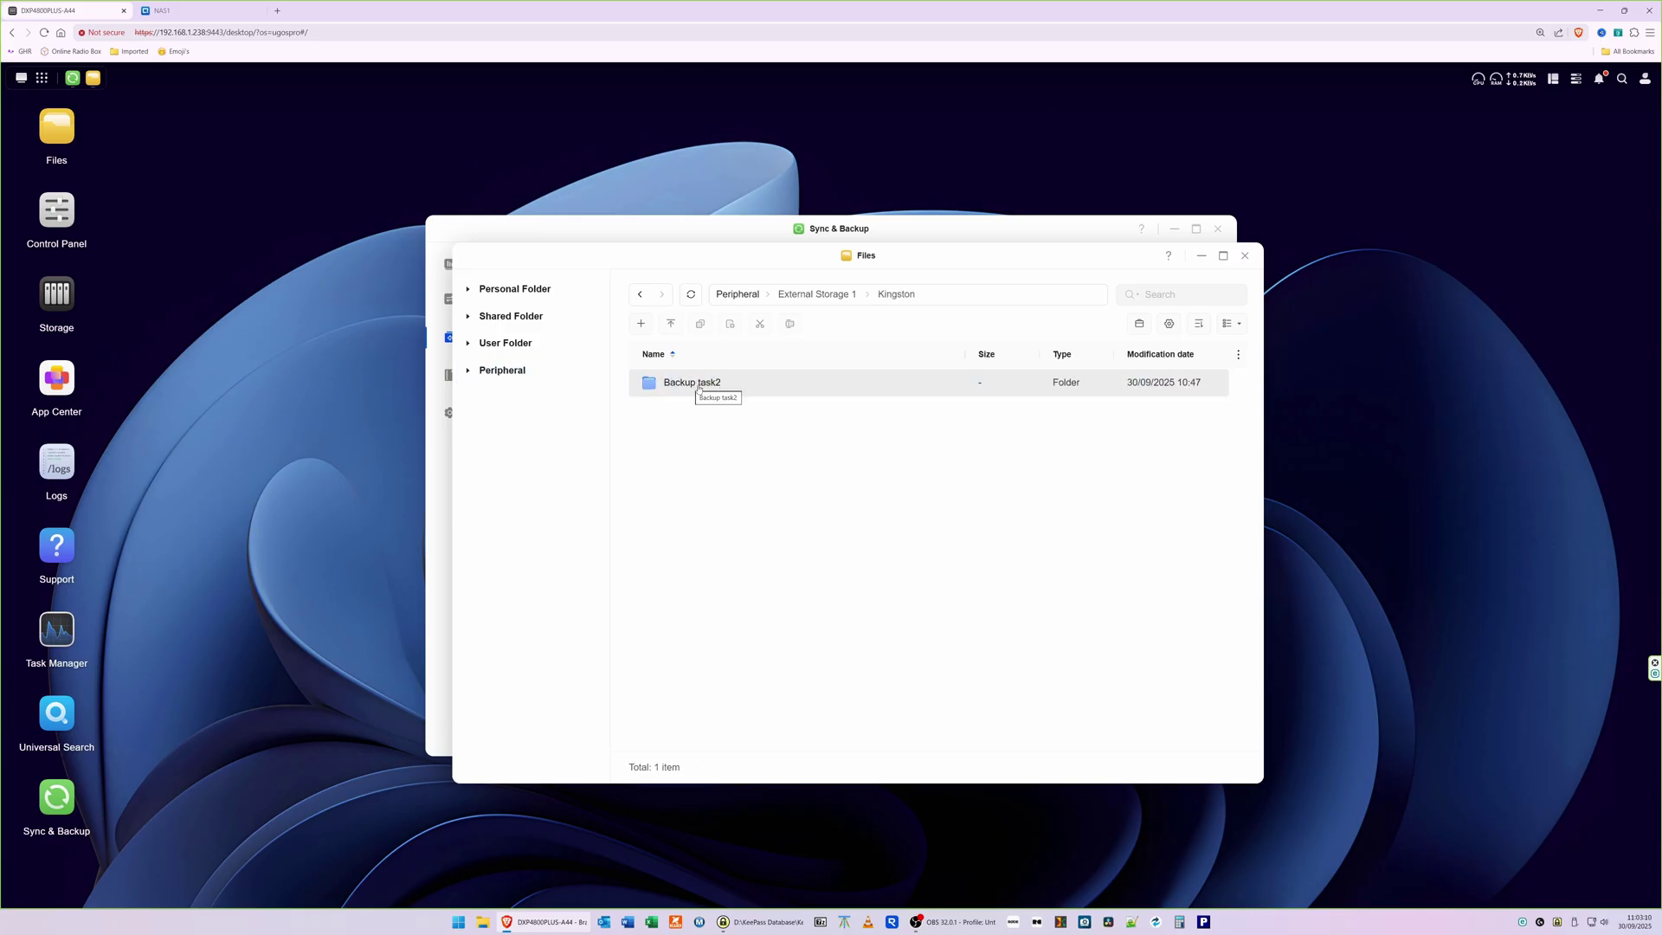
double_click(700, 389)
left_click(665, 390)
double_click(665, 390)
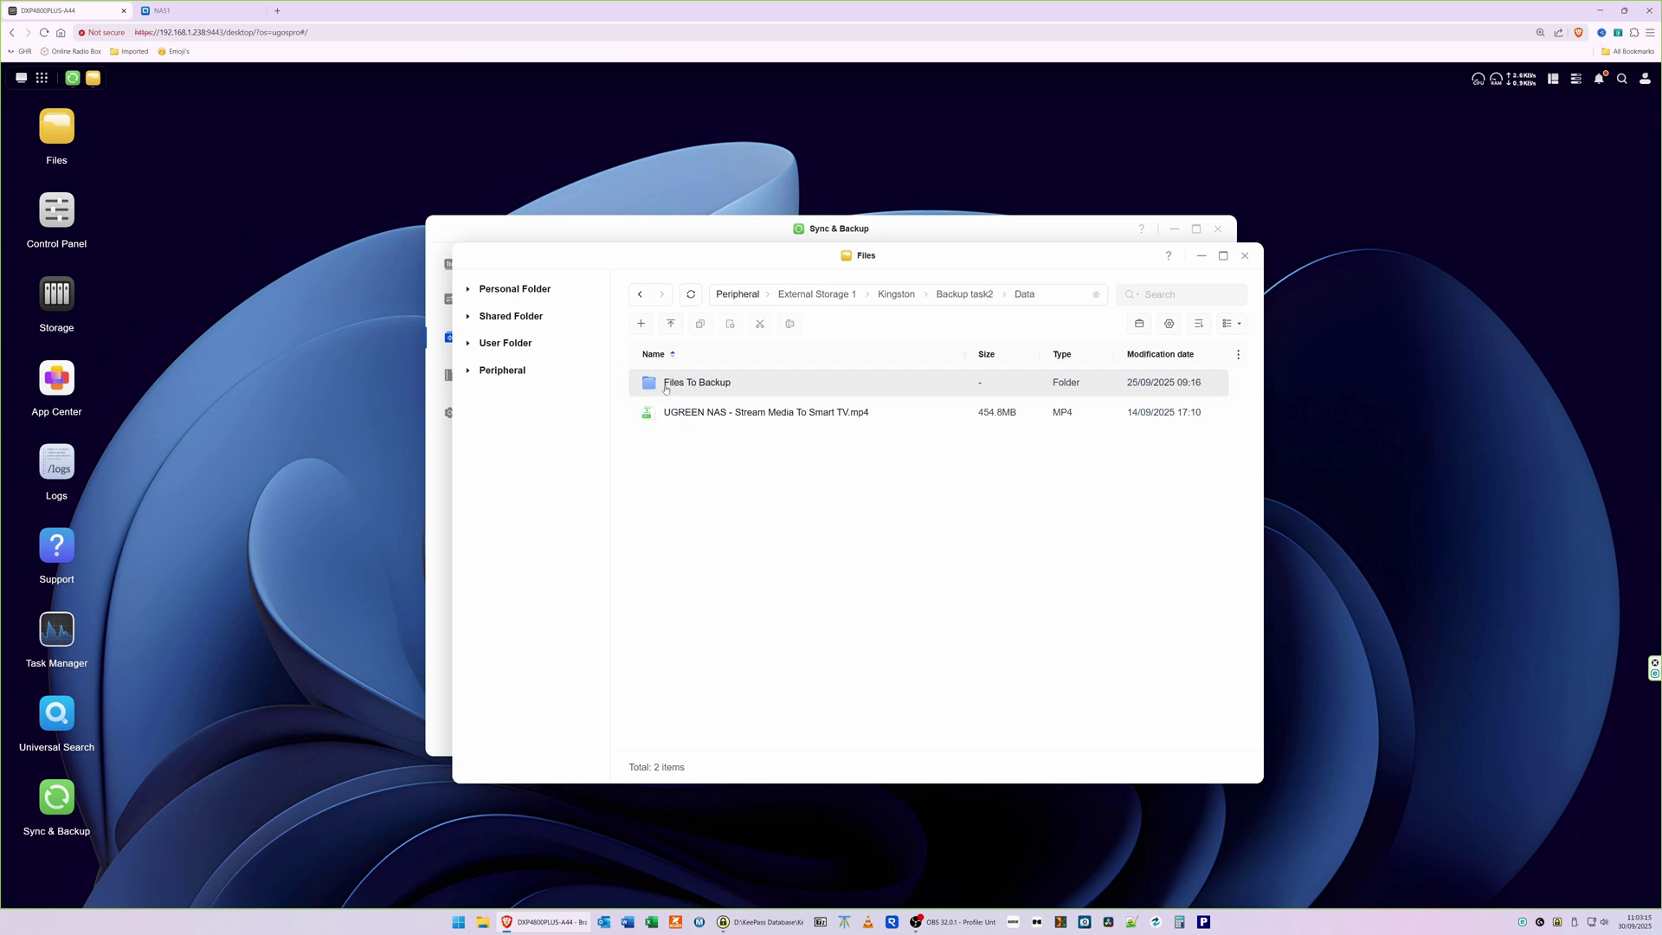